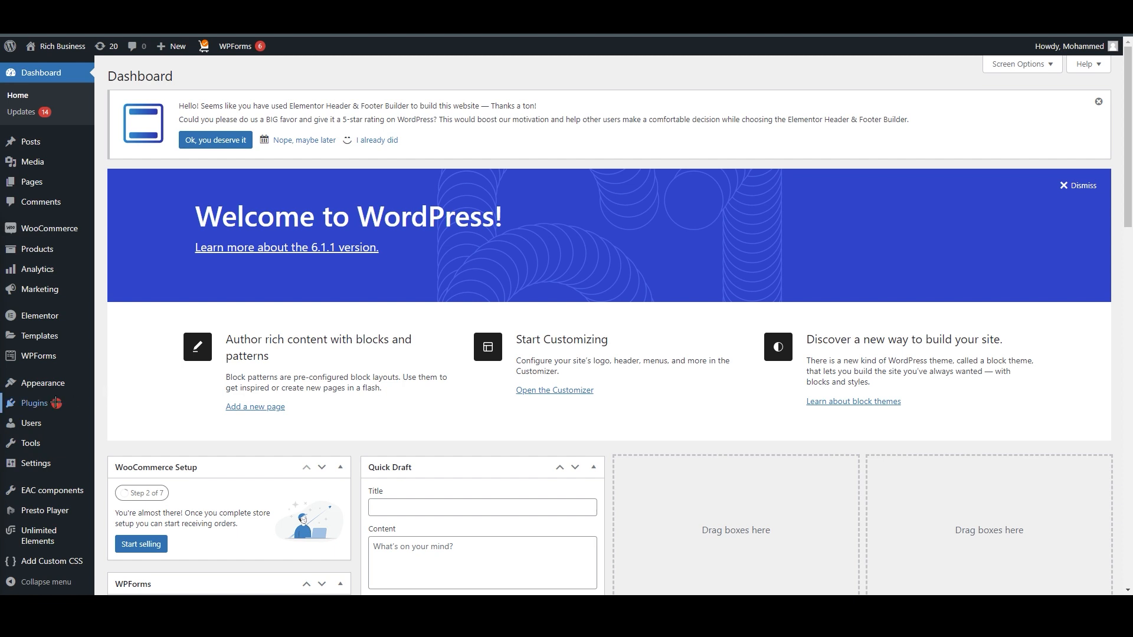
# Open the page for adding new plugins and search for "WP mail SMTP"
pyautogui.moveTo(37, 406)
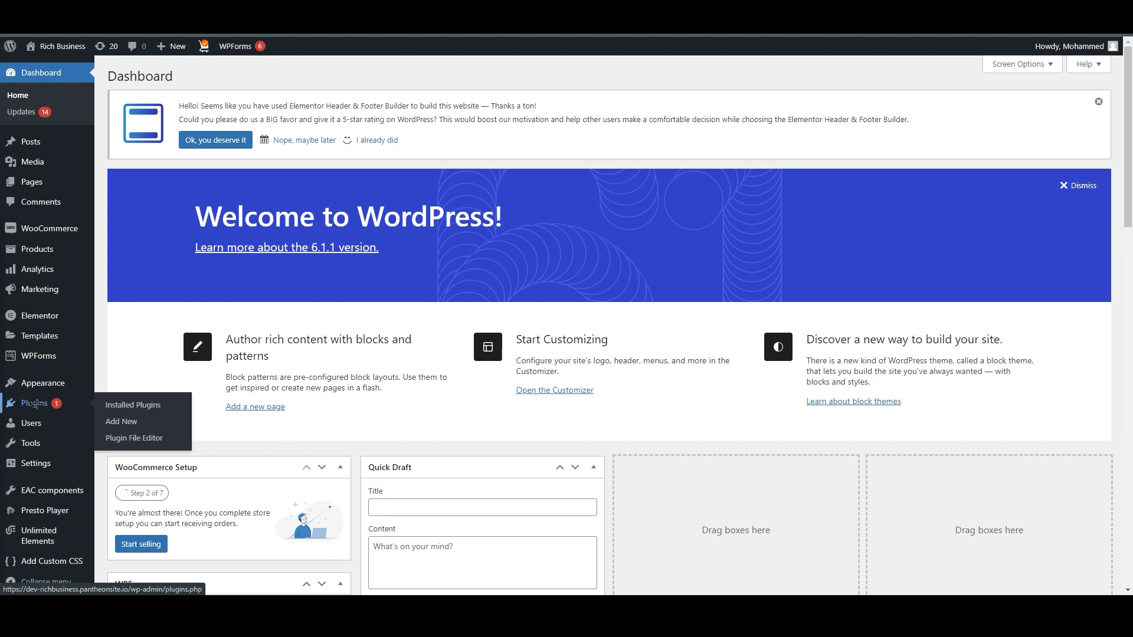
pyautogui.click(36, 405)
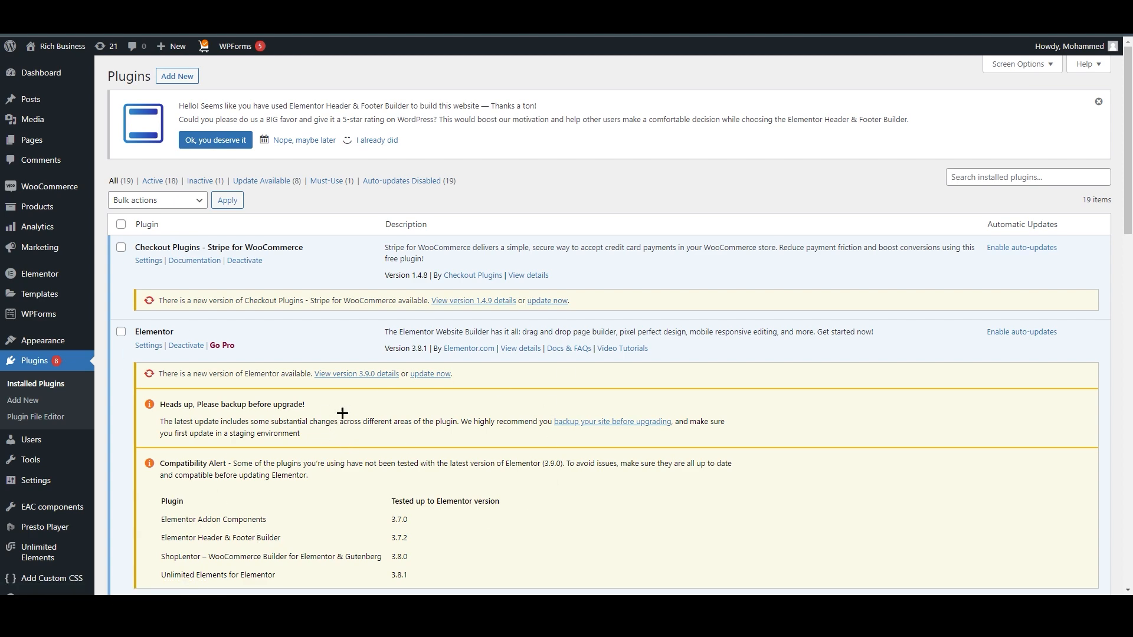
pyautogui.scroll(-12, 543, 440)
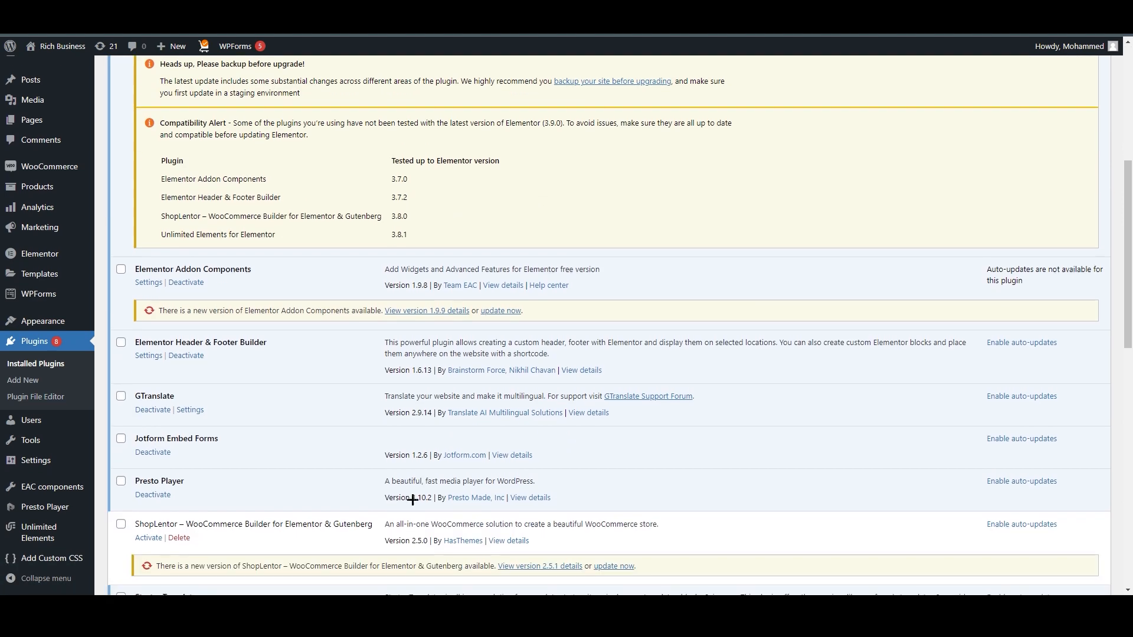
pyautogui.scroll(20, 362, 516)
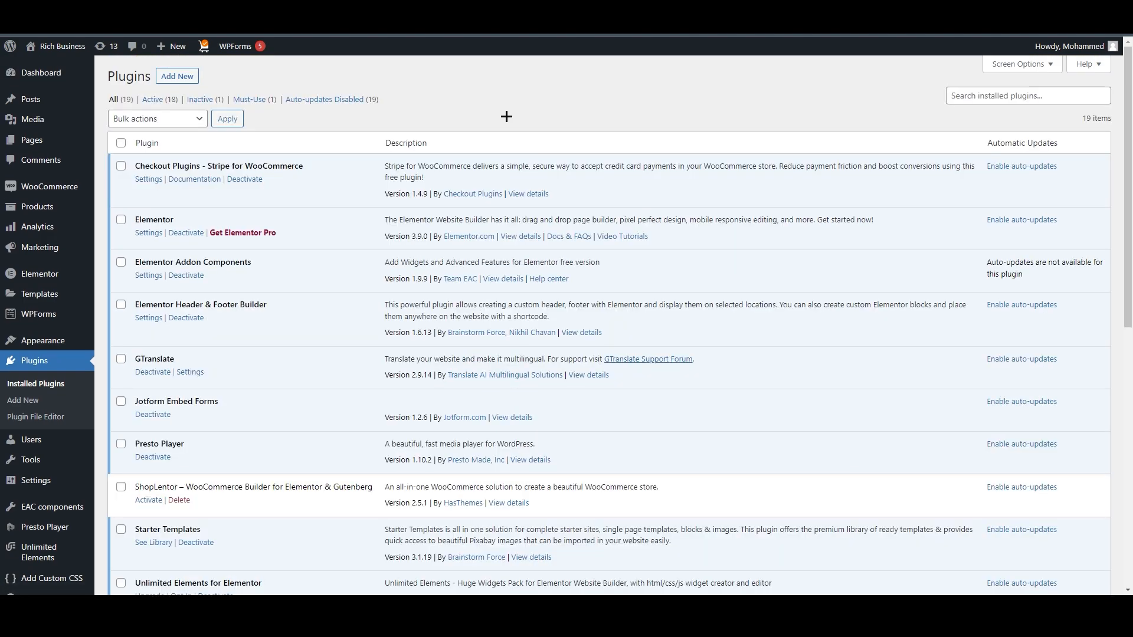
pyautogui.click(171, 82)
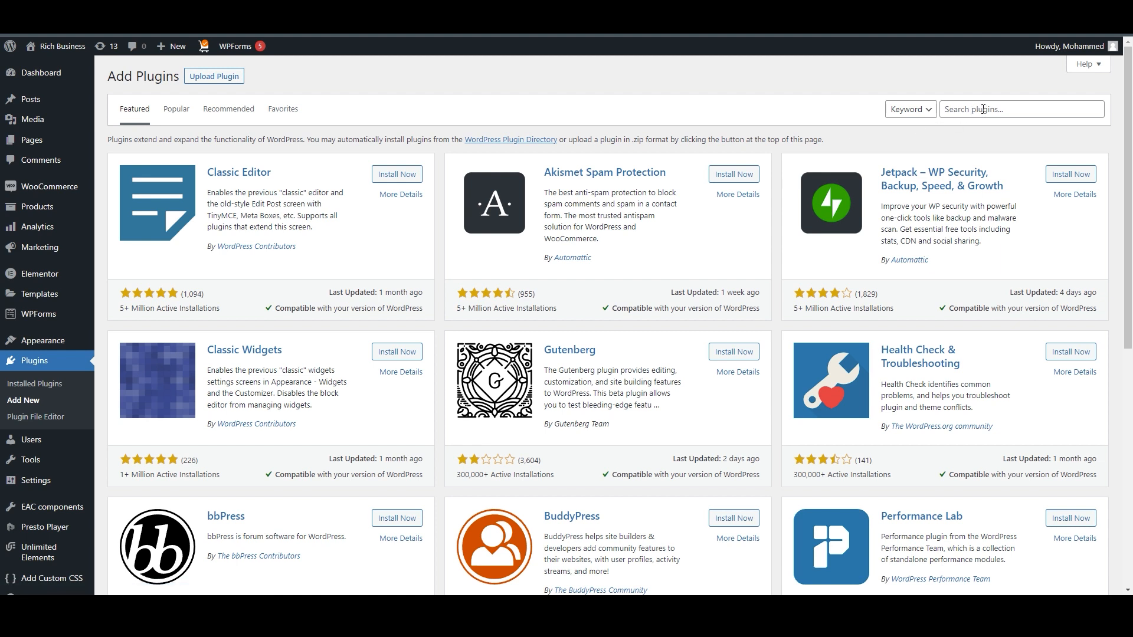
pyautogui.click(983, 109)
pyautogui.write('W')
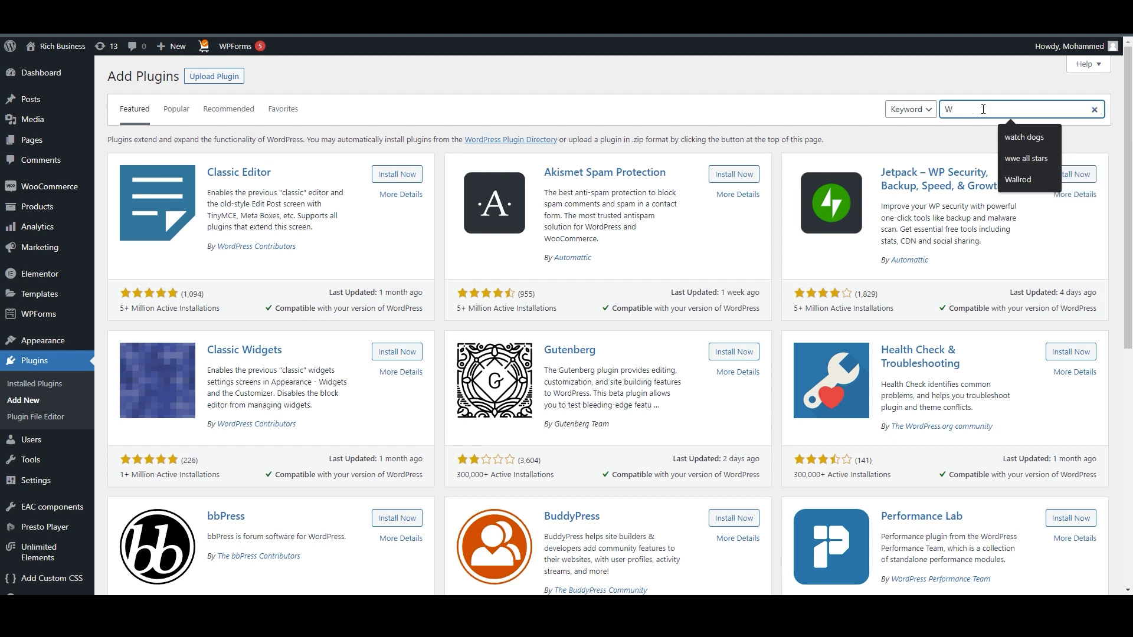
pyautogui.write('P mail SMTP')
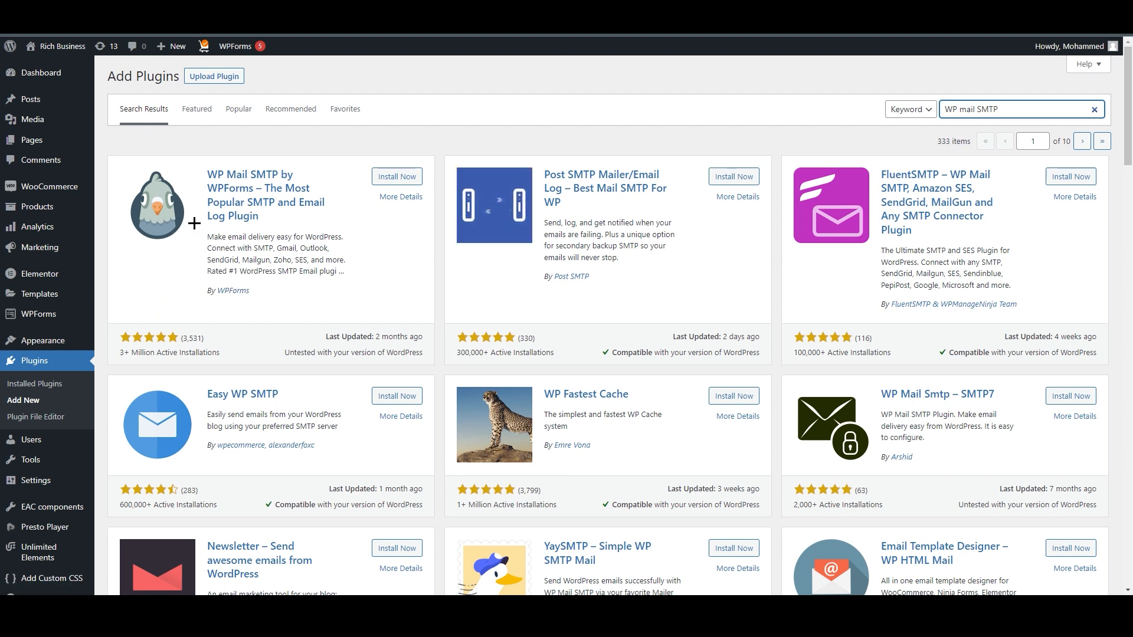
# Install and activate the WP Mail SMTP by WPForms plugin, and start its setup wizard
pyautogui.click(397, 176)
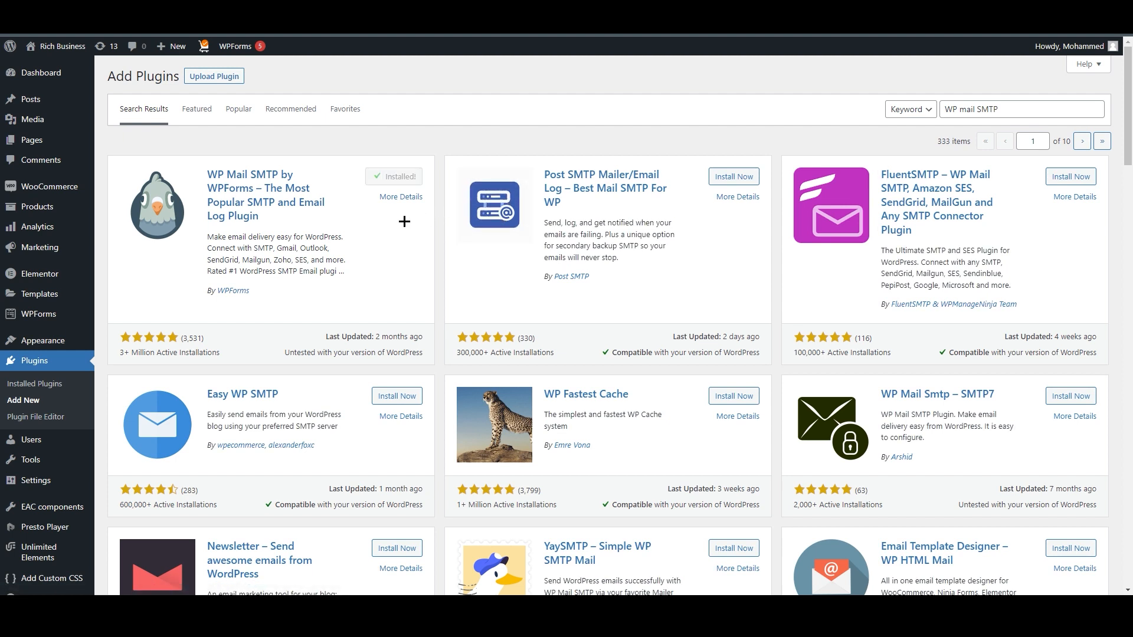
pyautogui.click(402, 180)
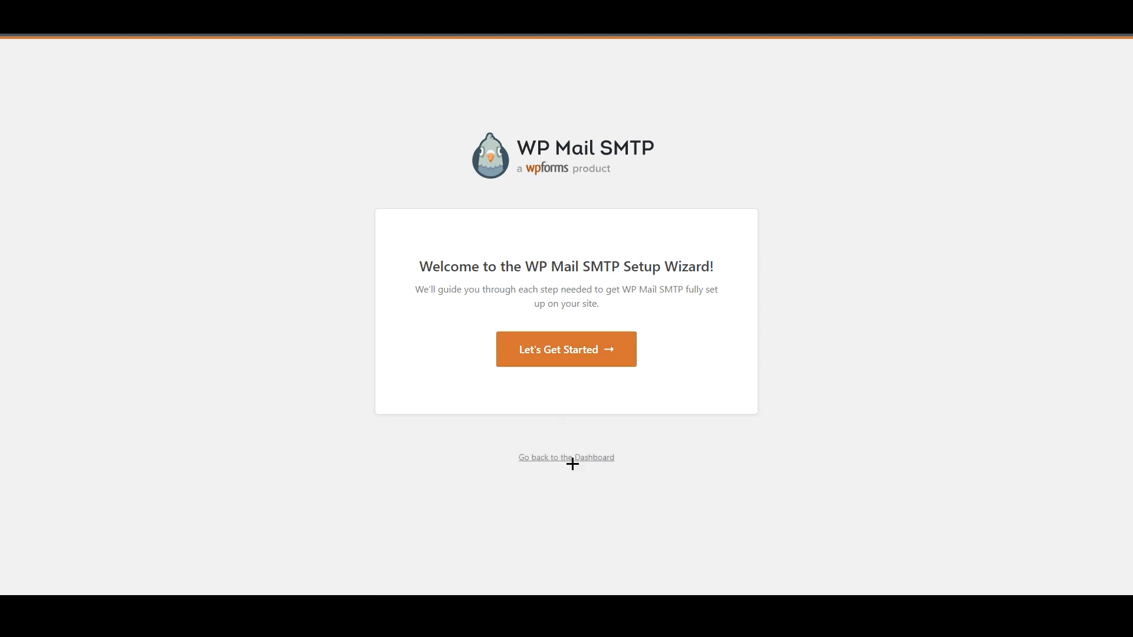
pyautogui.click(573, 353)
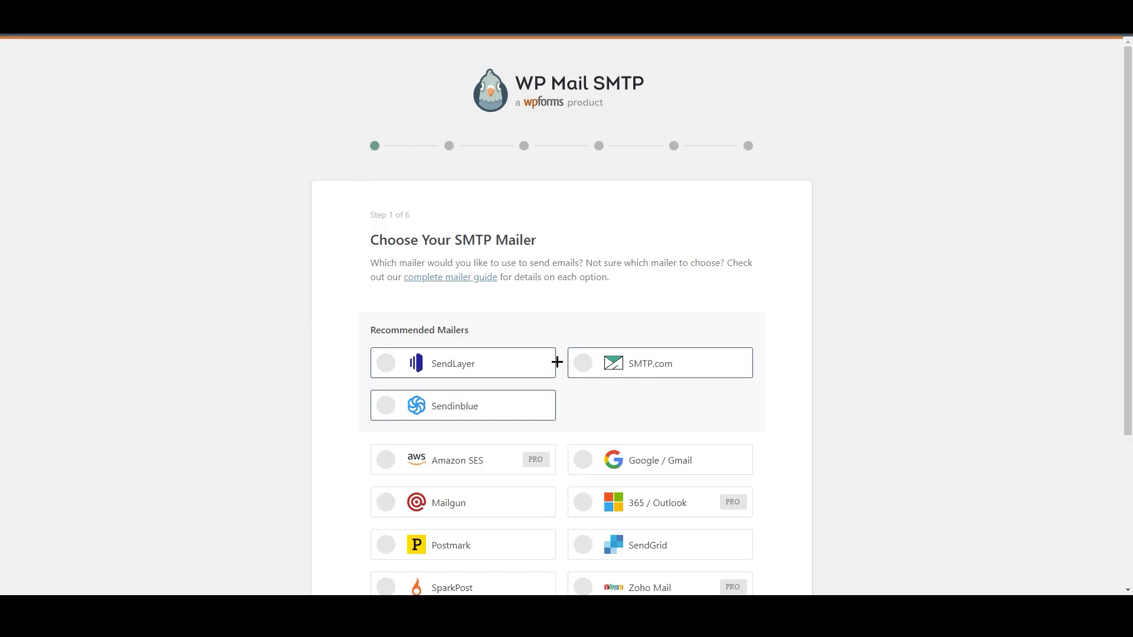
# Choose Google / Gmail as the SMTP mailer, save it and accept the notice about the Gmail mailer's limits
pyautogui.scroll(-2, 480, 362)
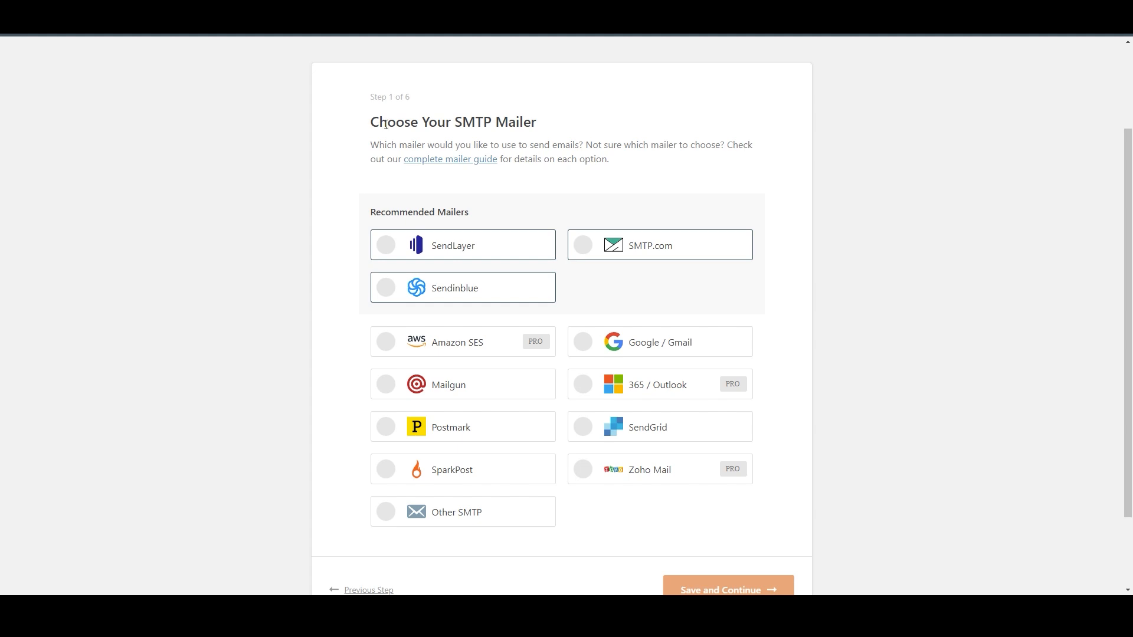
pyautogui.scroll(-2, 409, 321)
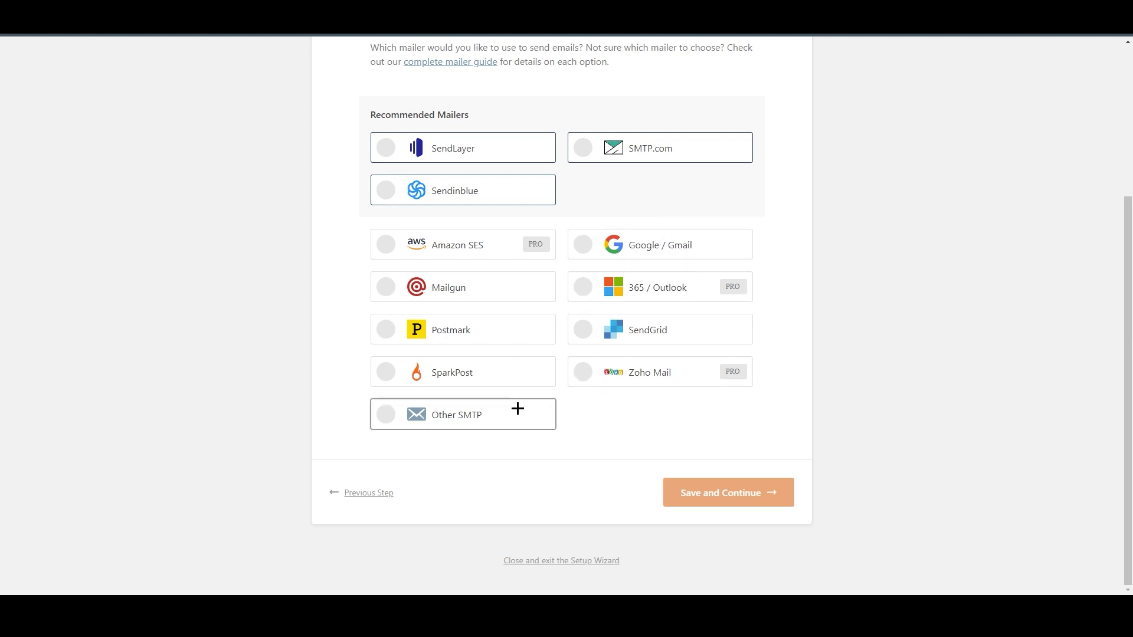
pyautogui.scroll(2, 523, 426)
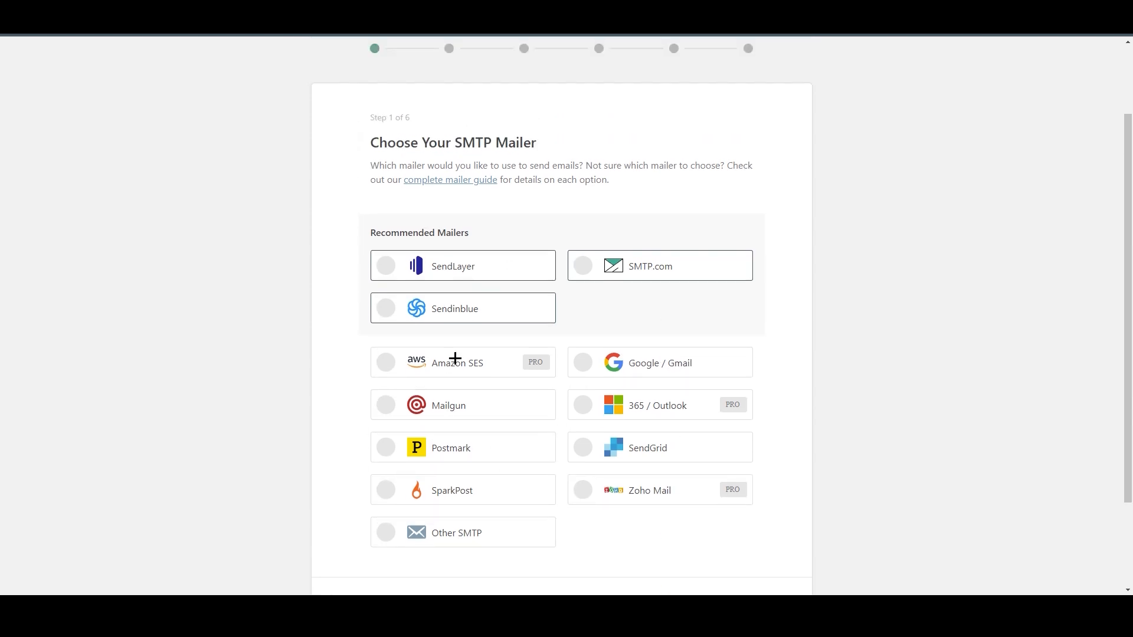
pyautogui.click(587, 362)
pyautogui.scroll(-2, 628, 371)
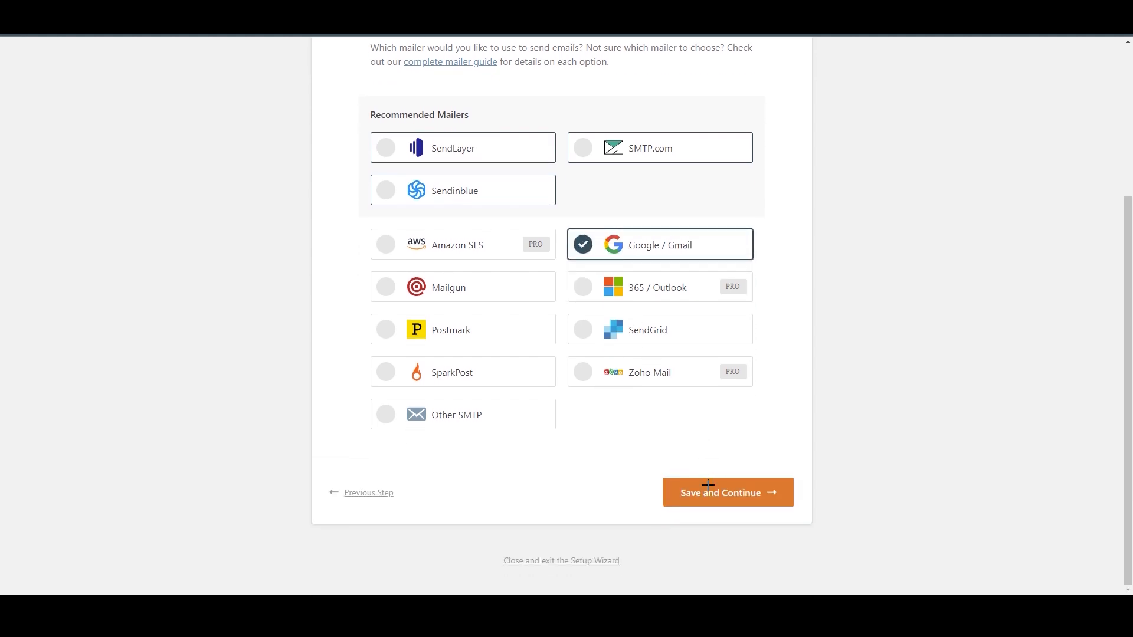
pyautogui.click(709, 500)
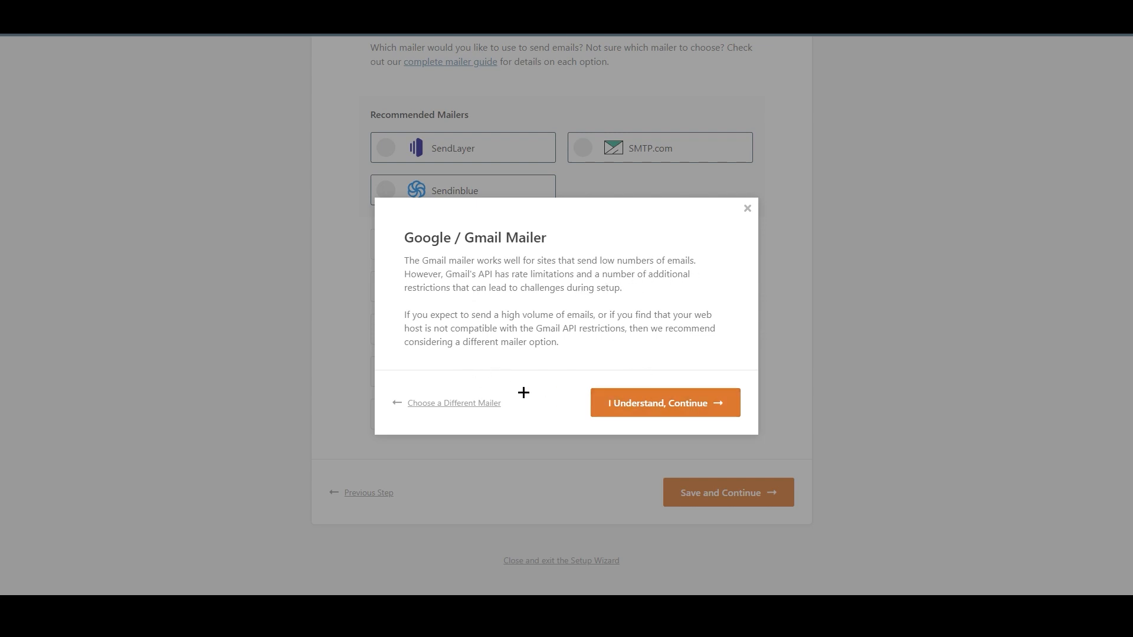
pyautogui.click(644, 411)
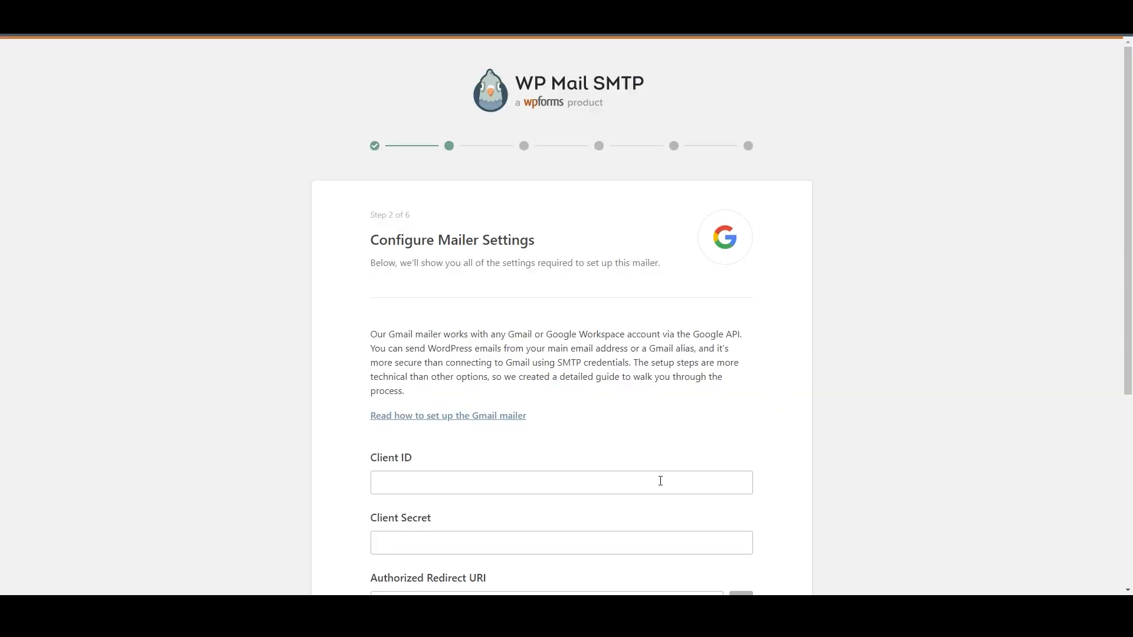
# Switch to the Google Cloud console and open the API Library under APIs & Services
pyautogui.scroll(-3, 744, 444)
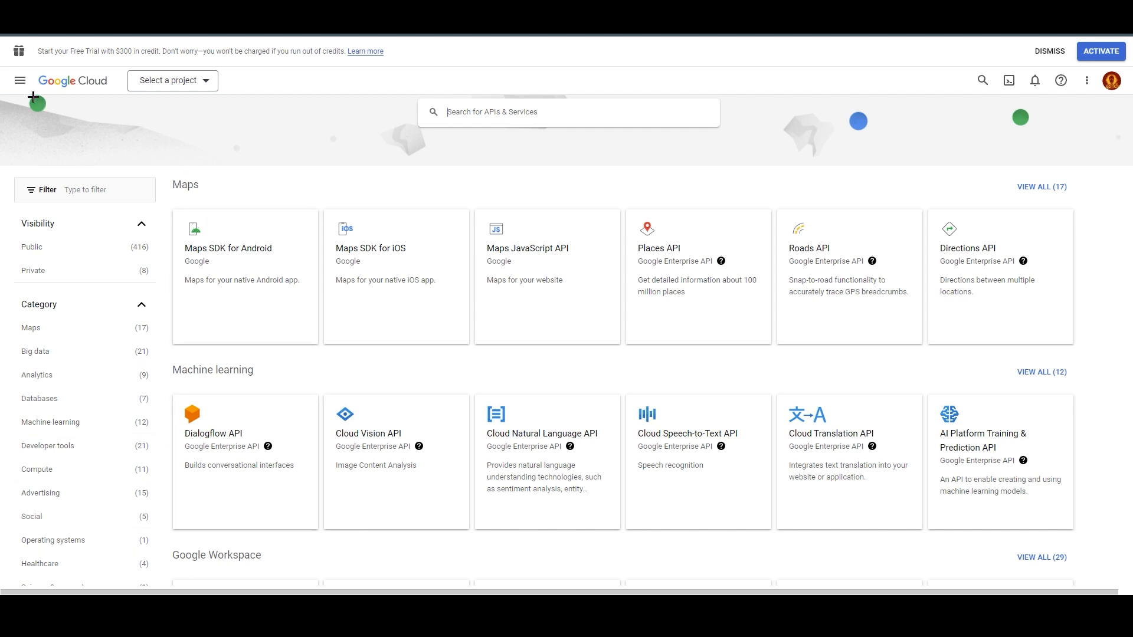
pyautogui.click(92, 86)
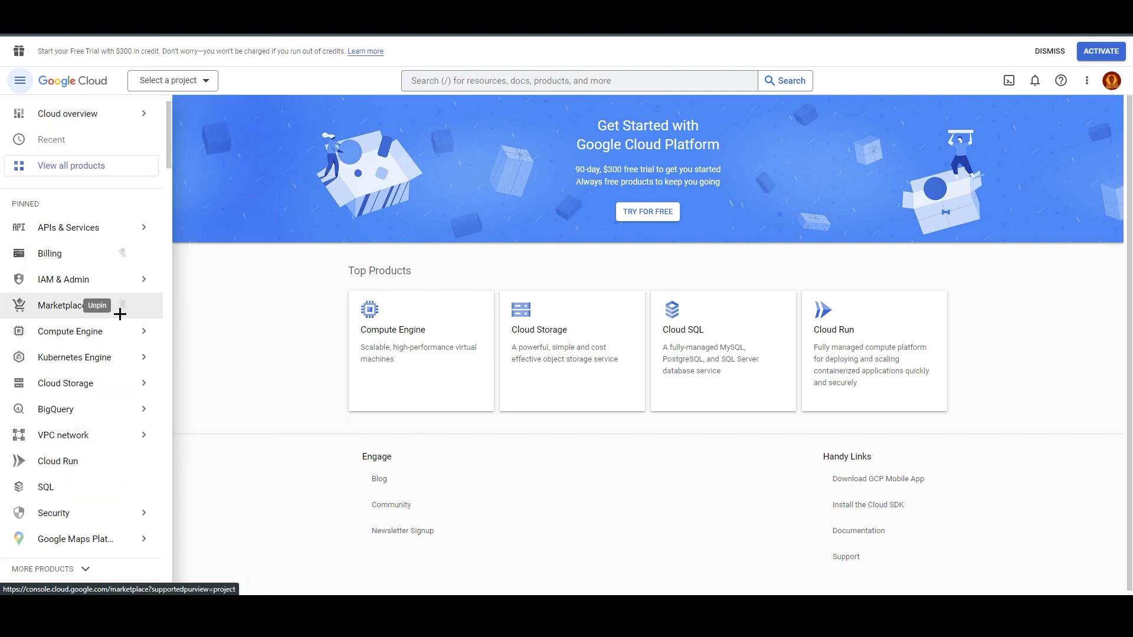
pyautogui.scroll(-3, 123, 331)
pyautogui.scroll(3, 88, 307)
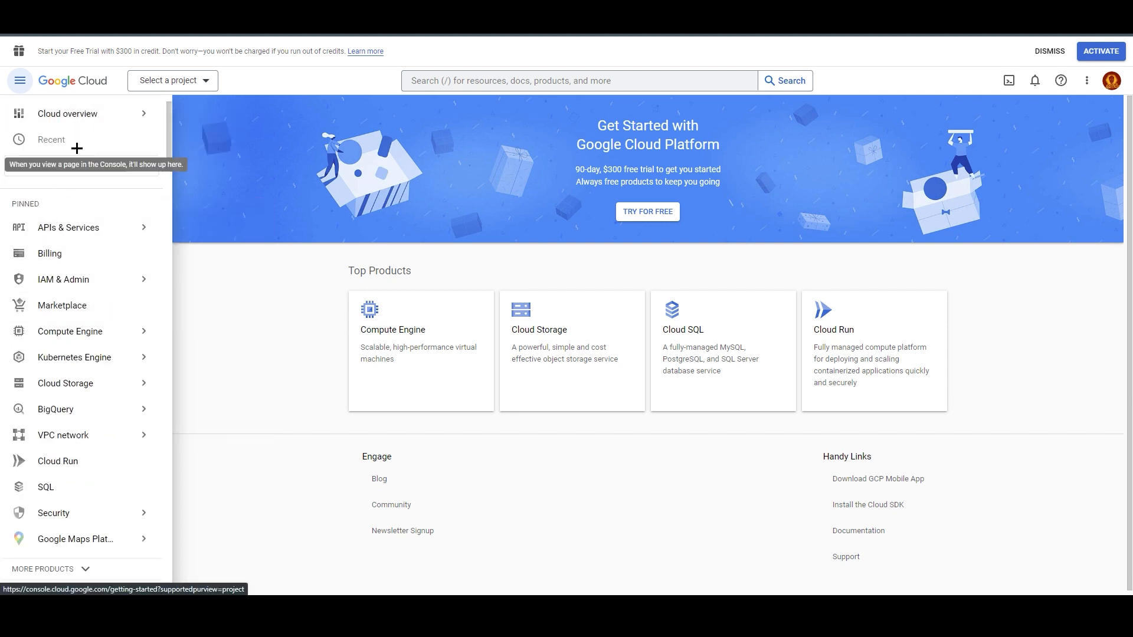
pyautogui.click(89, 229)
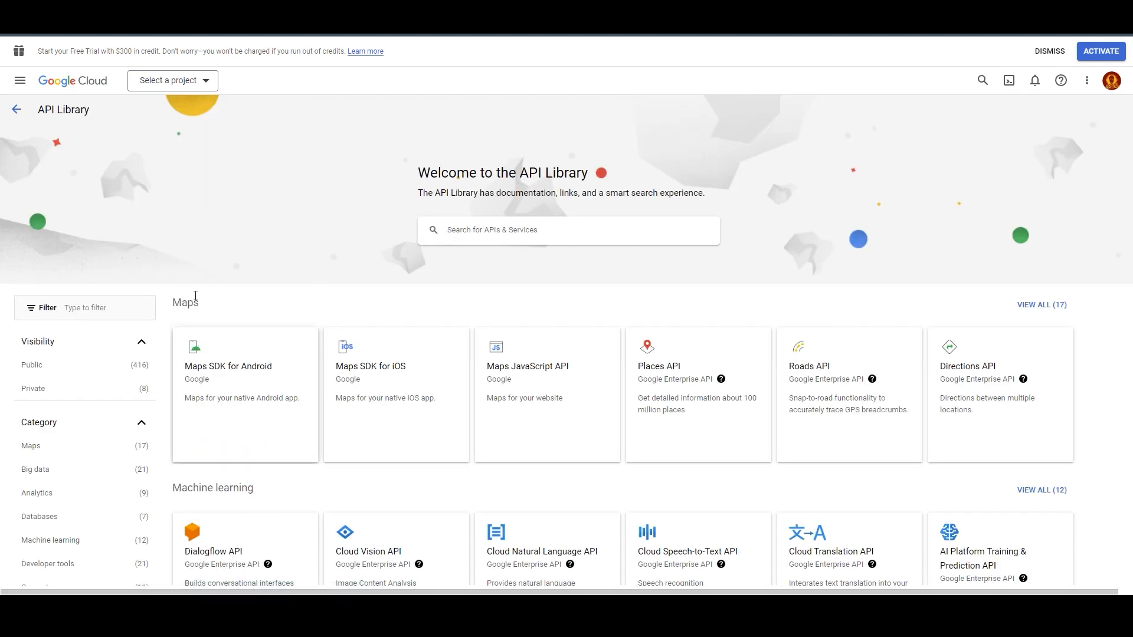
# Open the Gmail API from the Google Workspace section of the library and enable it
pyautogui.scroll(-5, 655, 248)
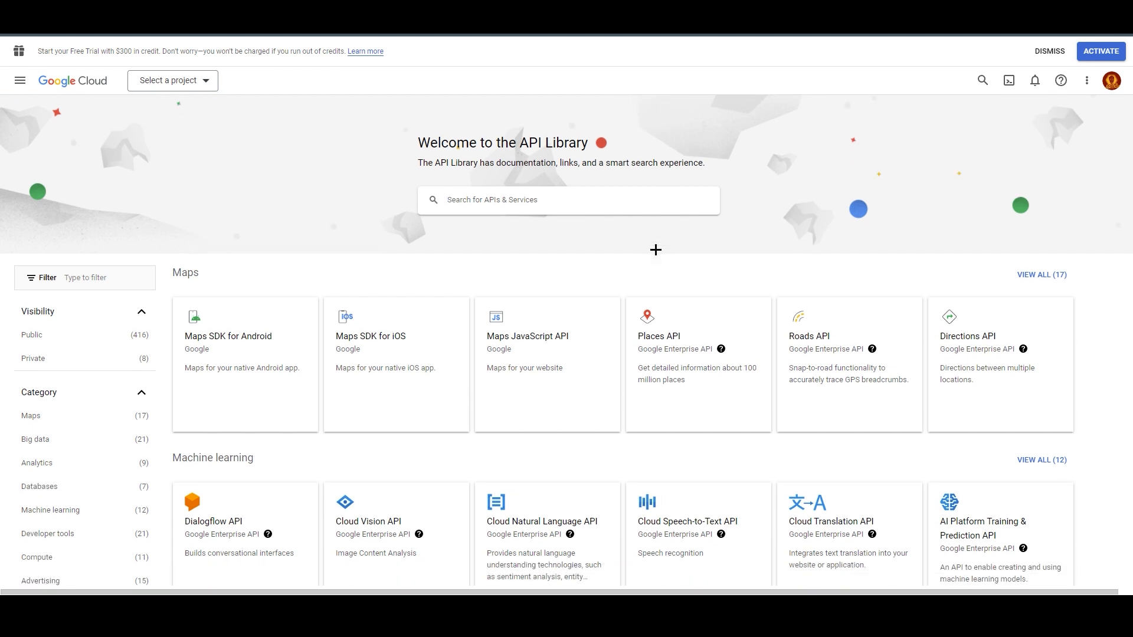
pyautogui.scroll(-10, 655, 249)
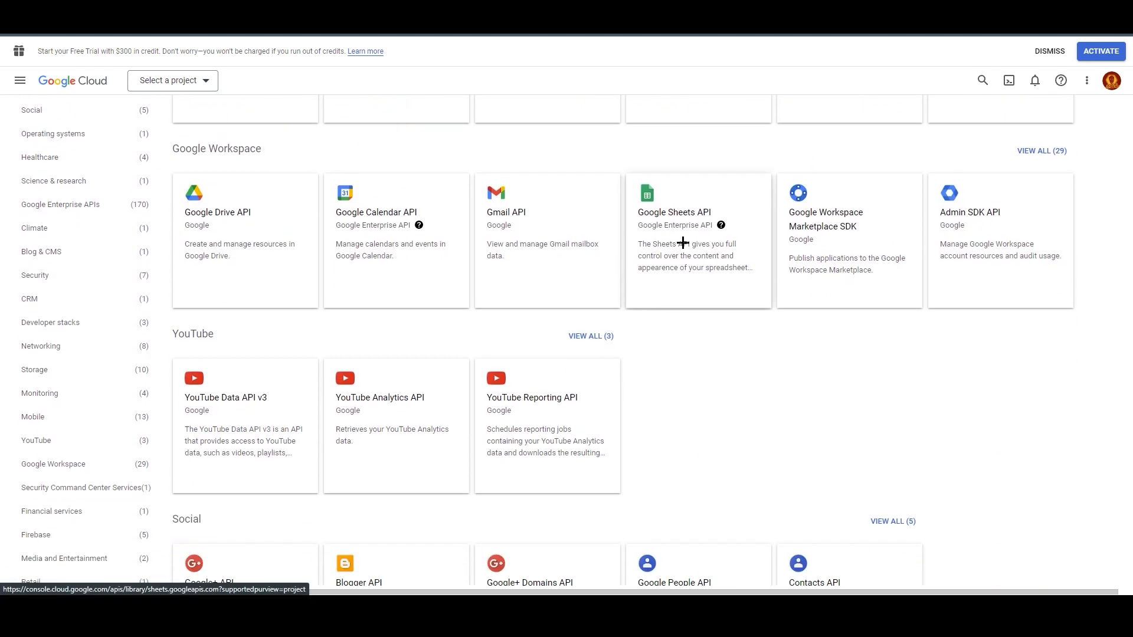
pyautogui.scroll(5, 737, 303)
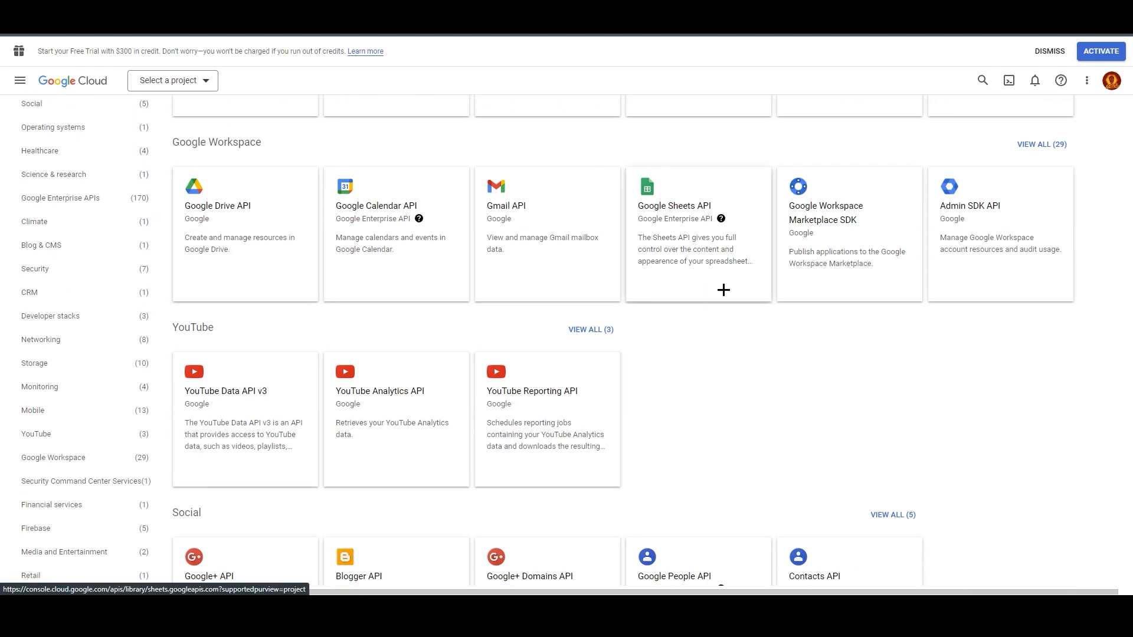
pyautogui.moveTo(419, 218)
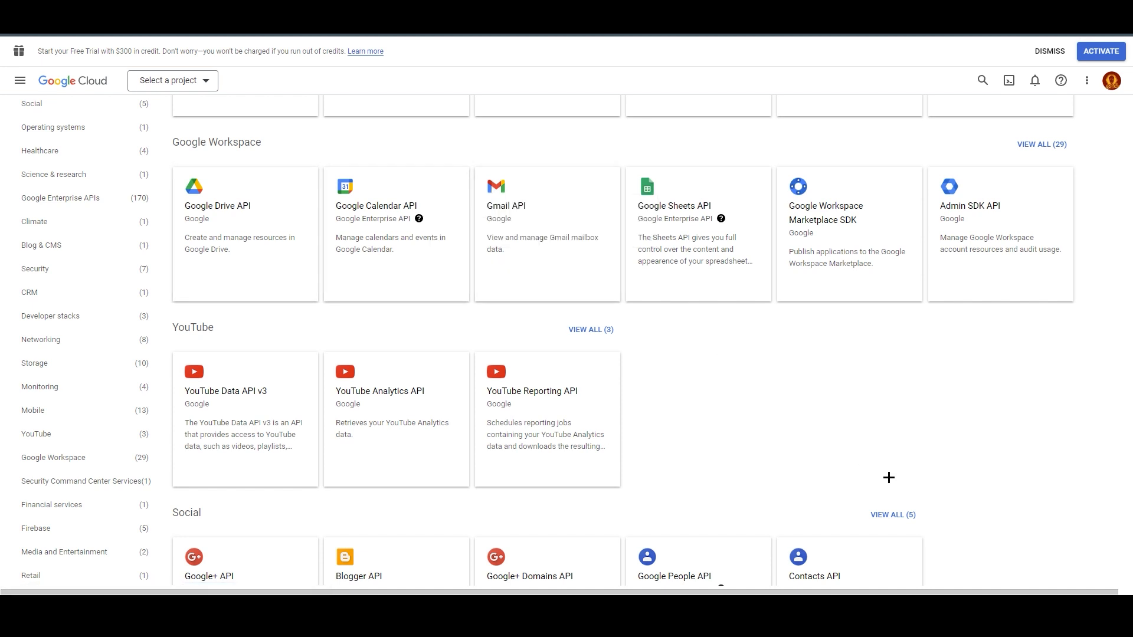
pyautogui.click(526, 231)
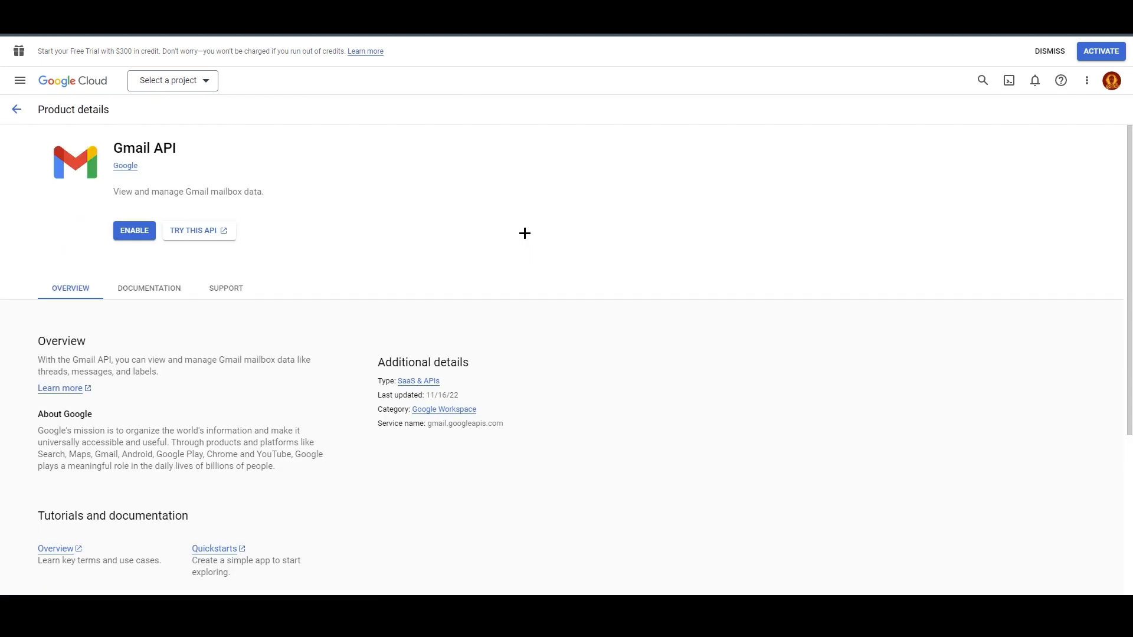
pyautogui.click(124, 225)
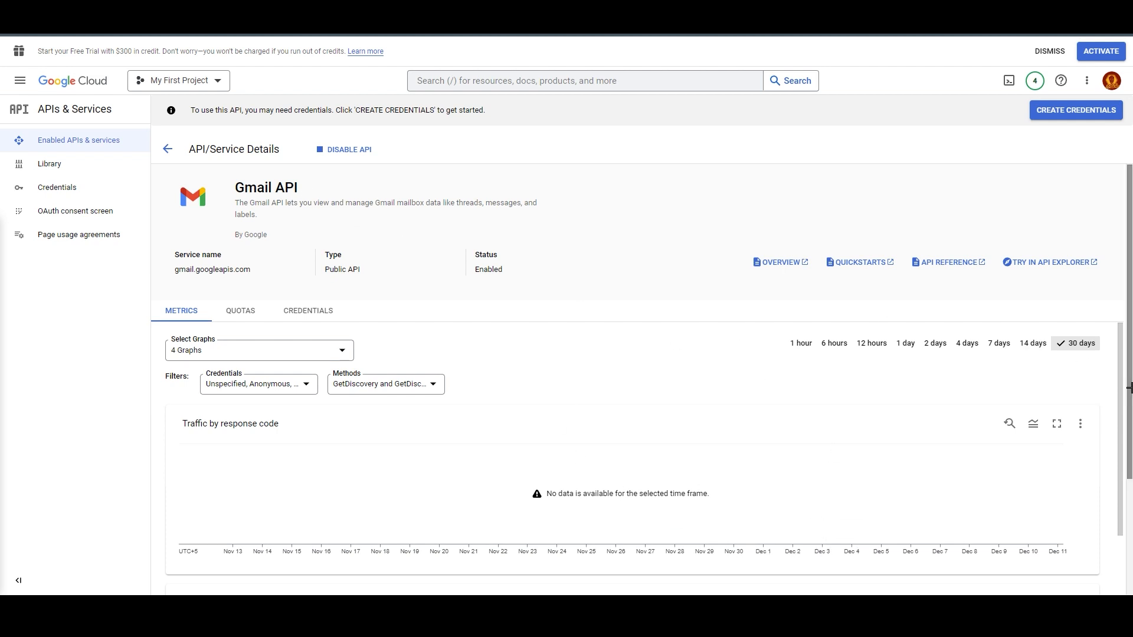
pyautogui.scroll(-1, 1128, 393)
pyautogui.scroll(1, 1128, 393)
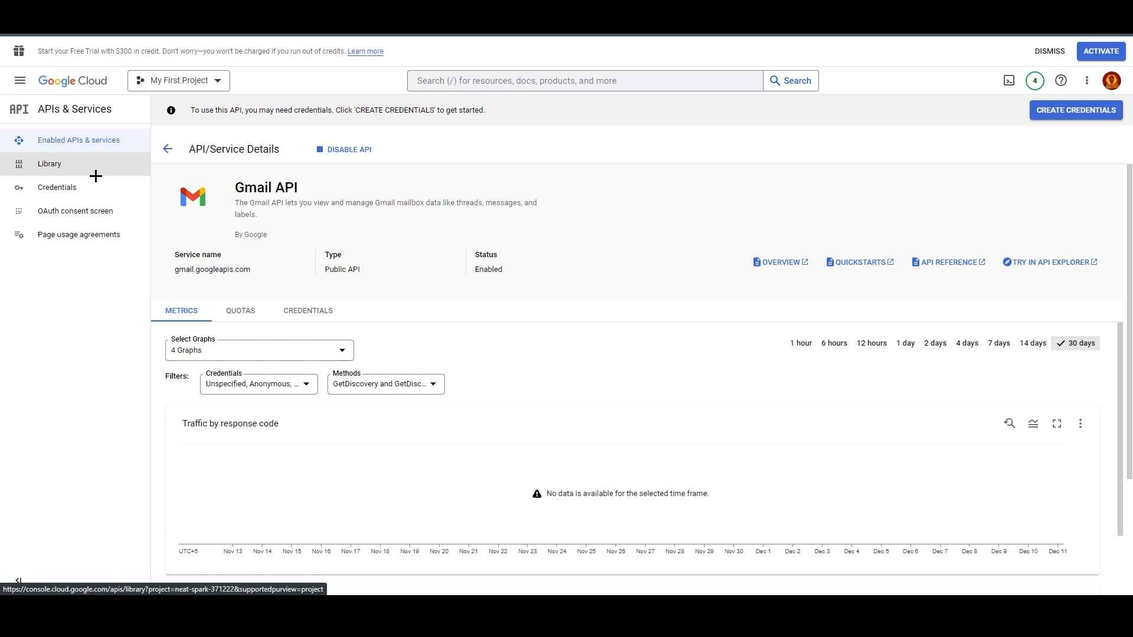
pyautogui.click(173, 86)
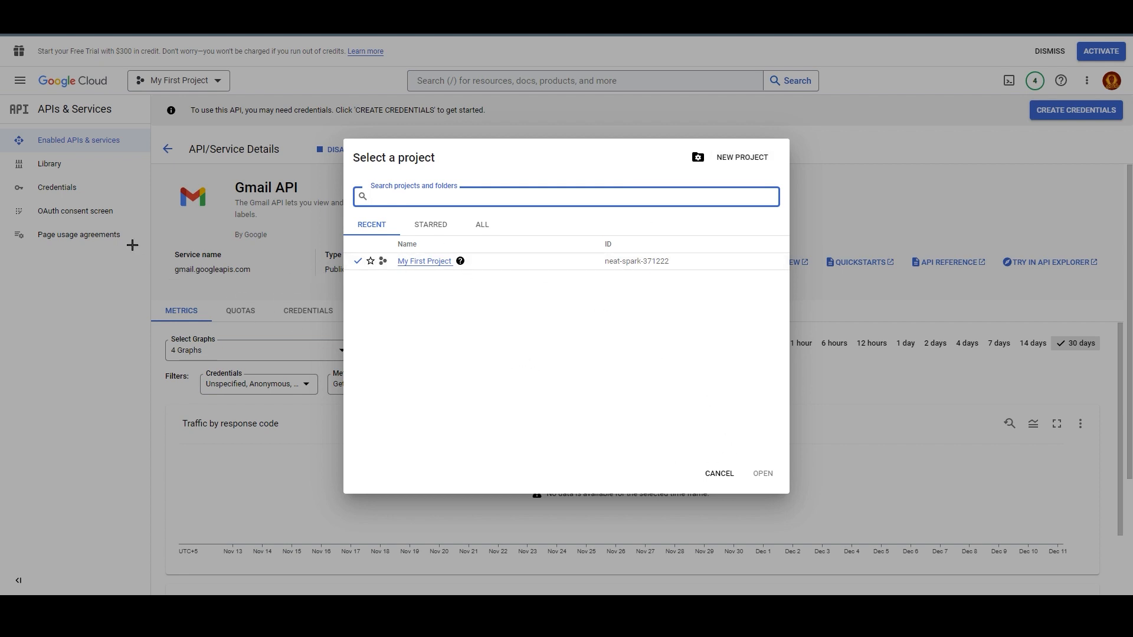
pyautogui.click(133, 280)
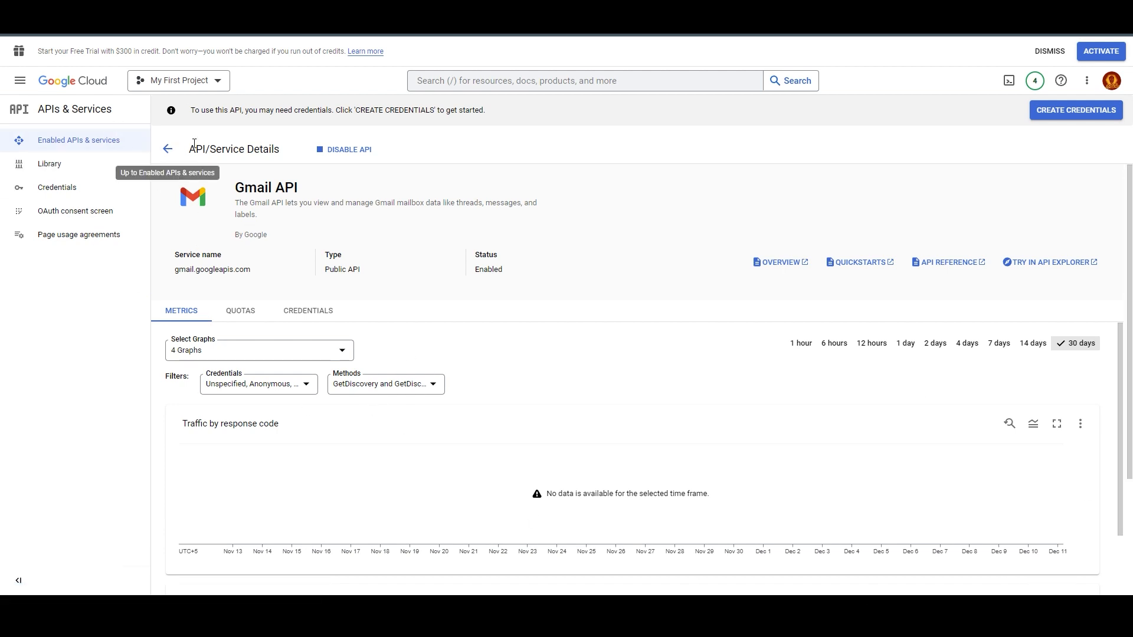
pyautogui.click(168, 150)
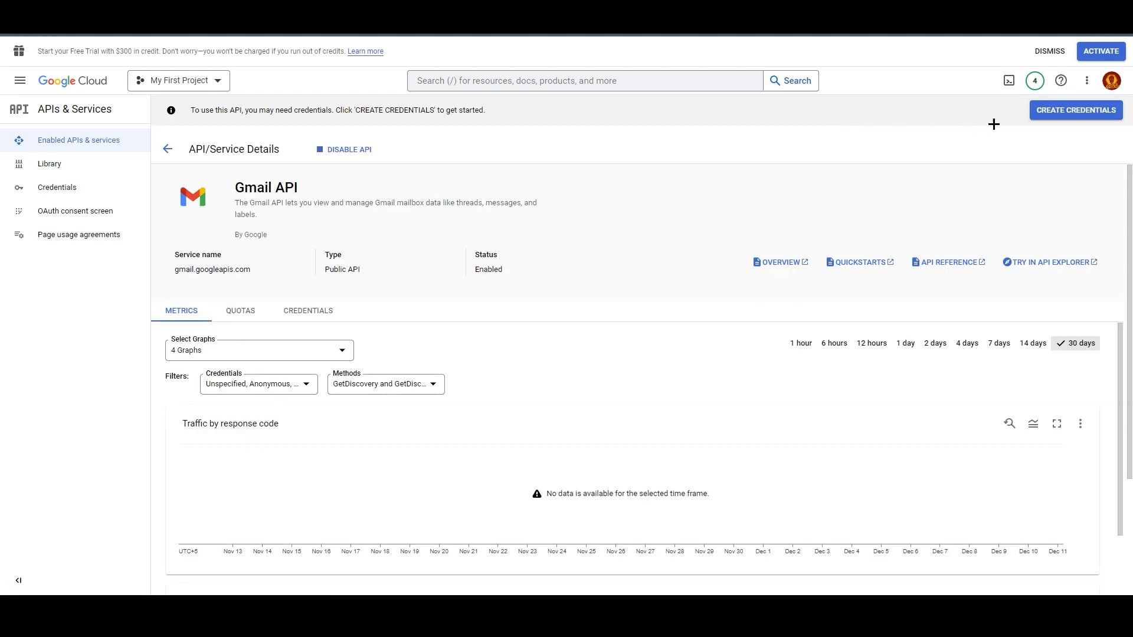
# Start creating credentials for the Gmail API with User data as the accessed data type, and continue to the consent screen
pyautogui.click(1068, 112)
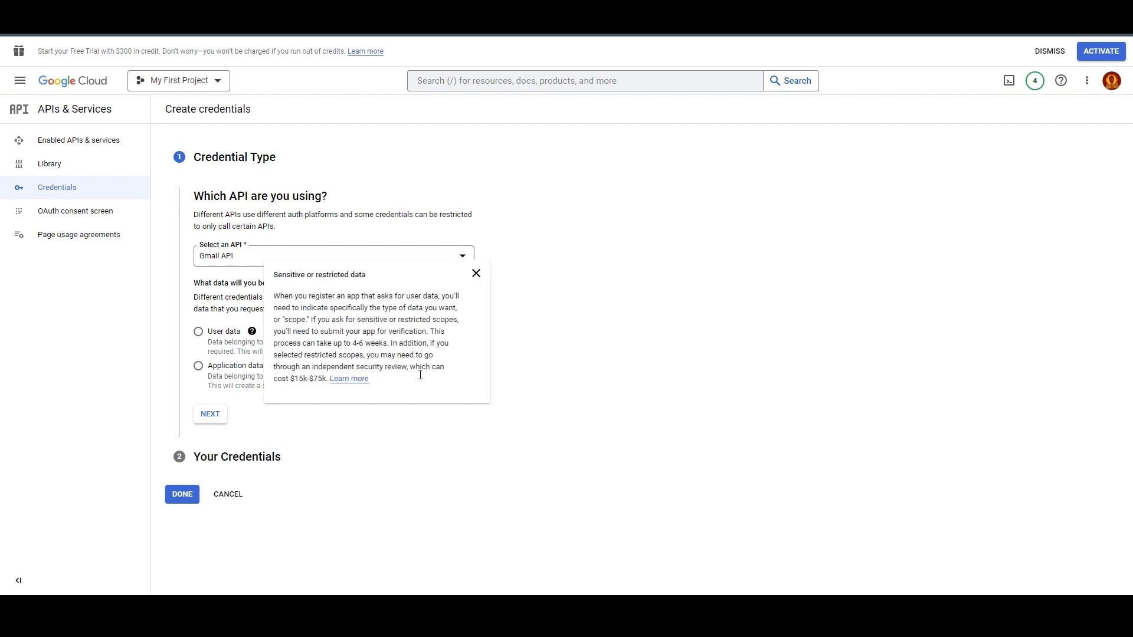
pyautogui.click(199, 332)
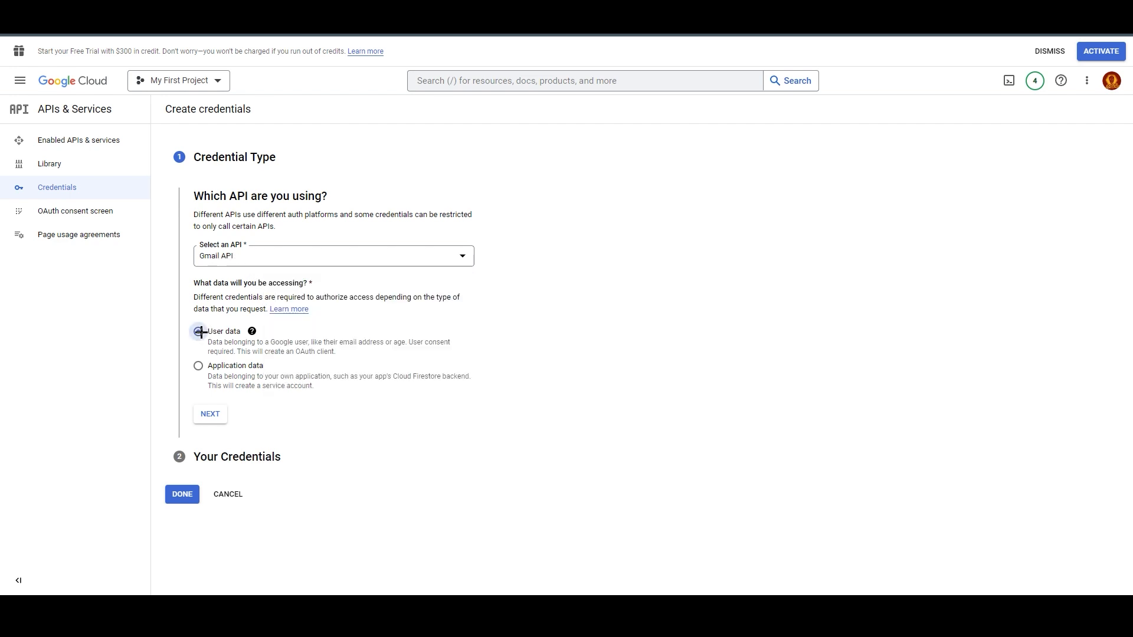
pyautogui.click(216, 415)
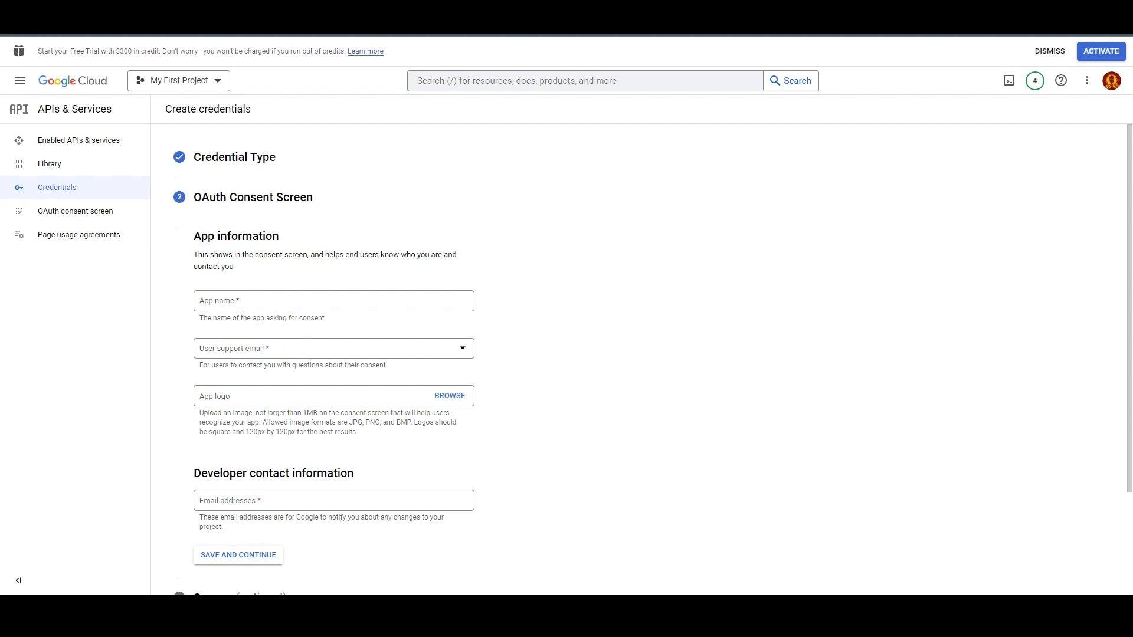
# Name the consent screen app WP Mail SMTP, provide the user support and developer contact emails, and save the app information
pyautogui.click(249, 301)
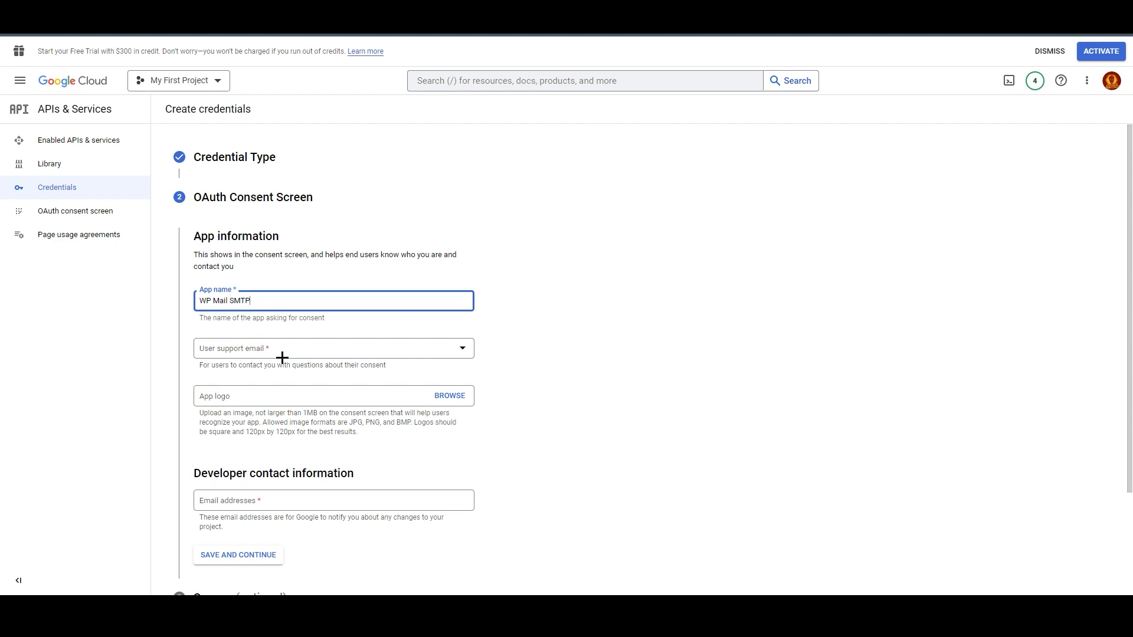
pyautogui.click(422, 356)
pyautogui.click(422, 356)
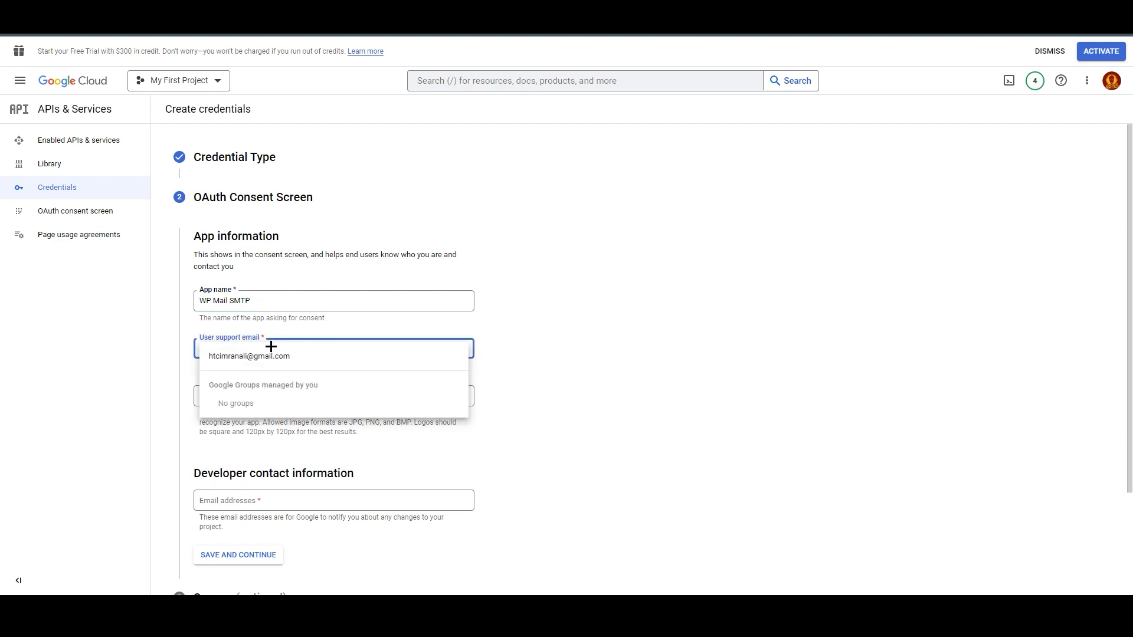
pyautogui.click(213, 349)
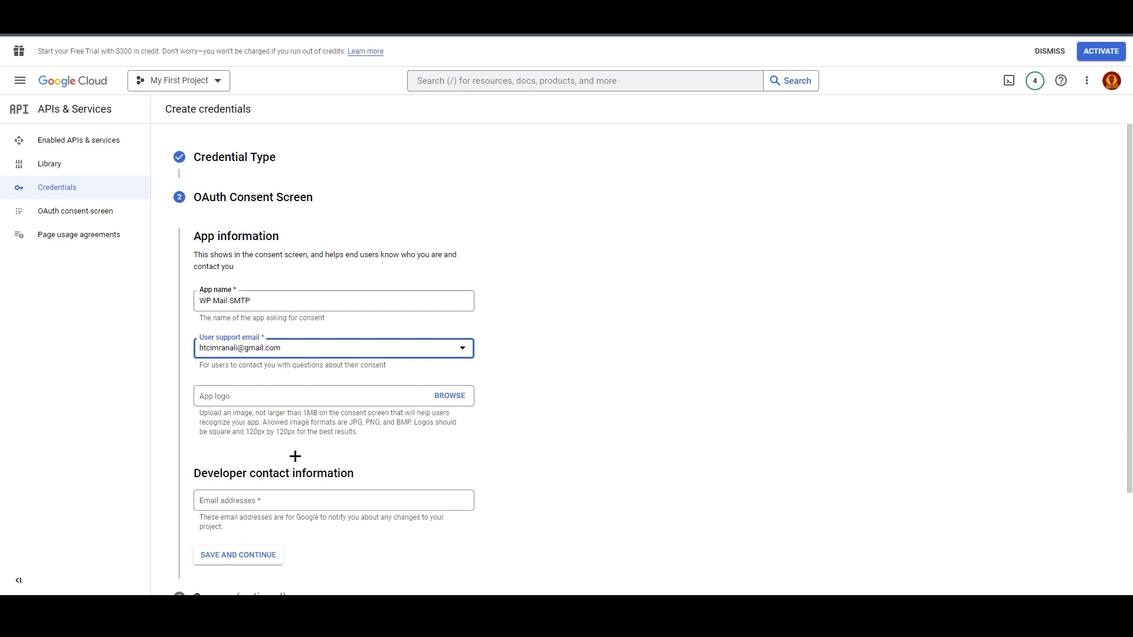
pyautogui.click(274, 499)
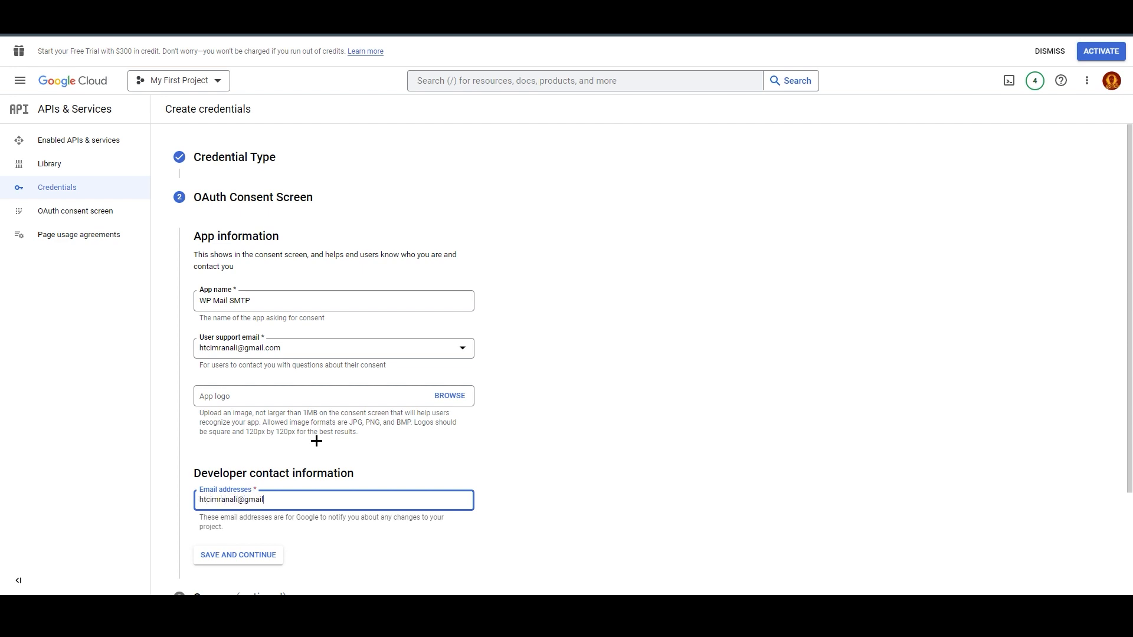
pyautogui.scroll(-1, 270, 503)
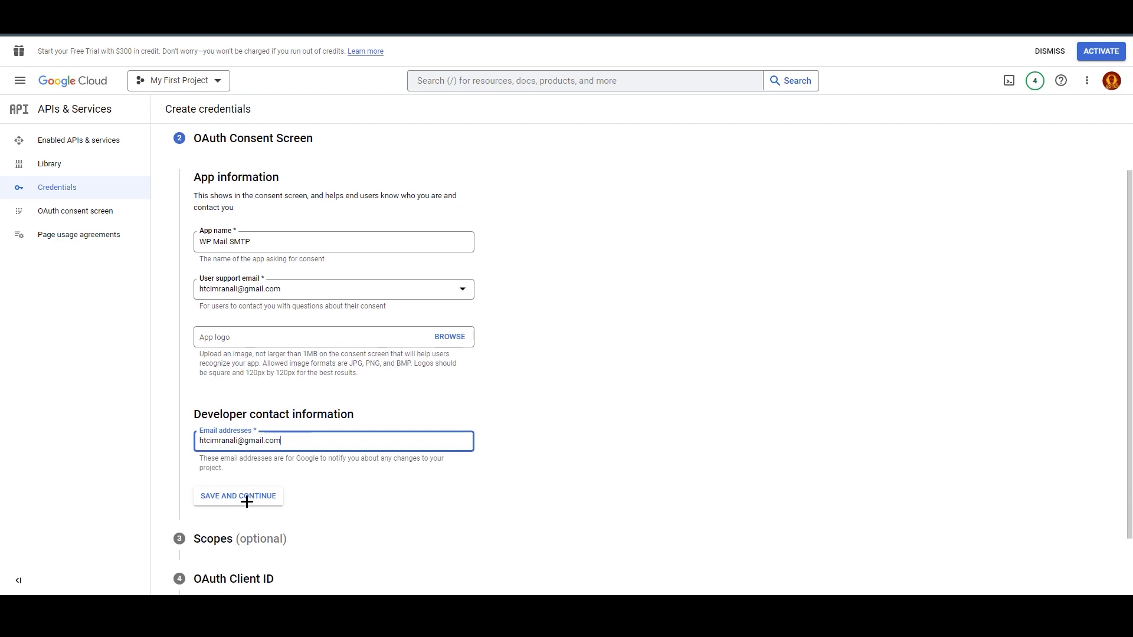
pyautogui.click(252, 499)
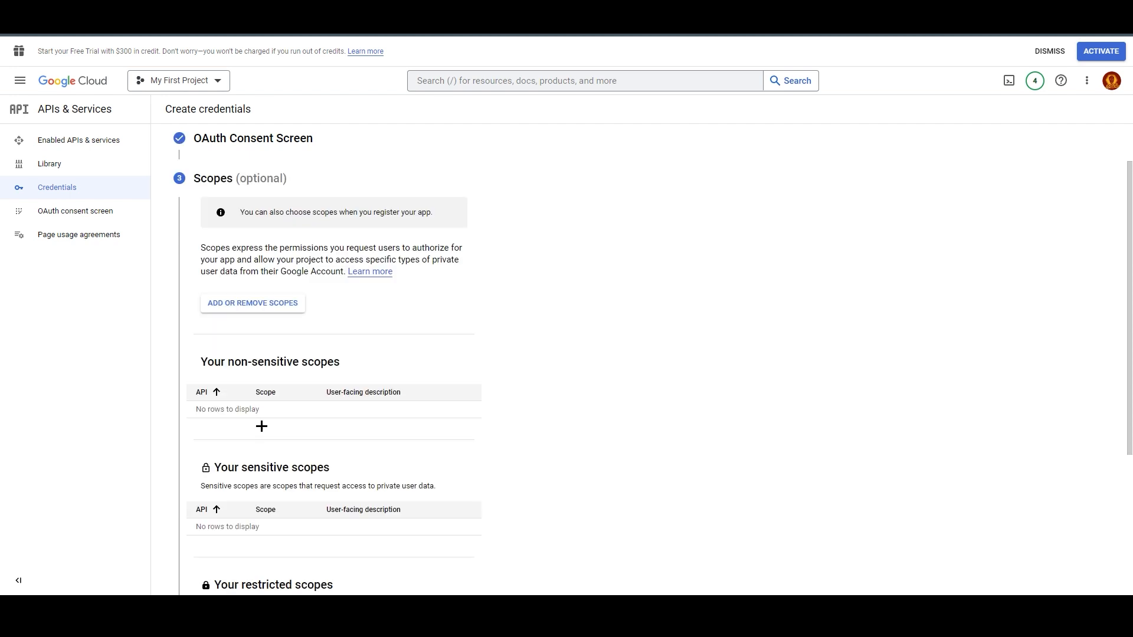
# Save the optional Scopes section without adding any scopes and continue to the OAuth Client ID section
pyautogui.scroll(-2, 277, 236)
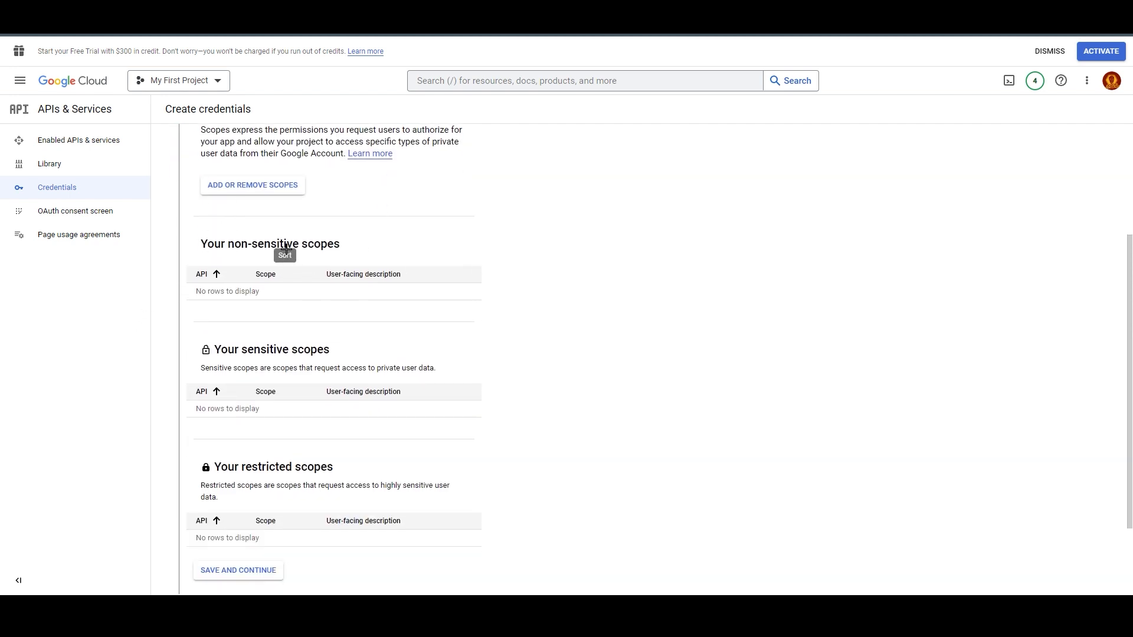
pyautogui.scroll(3, 323, 342)
pyautogui.scroll(-4, 286, 315)
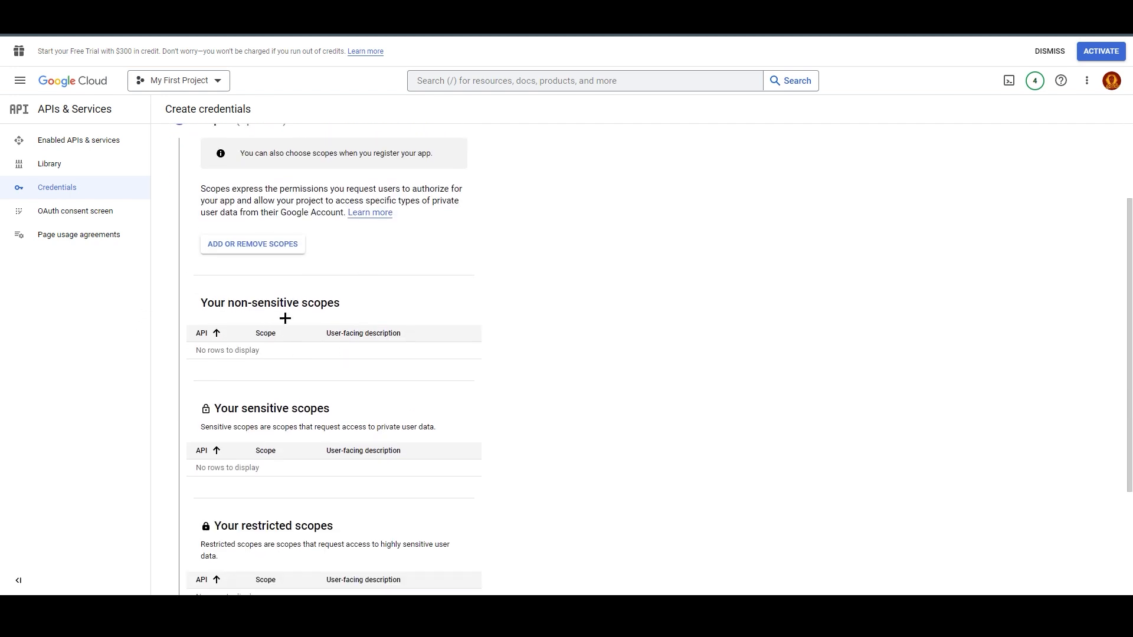
pyautogui.scroll(-1, 306, 389)
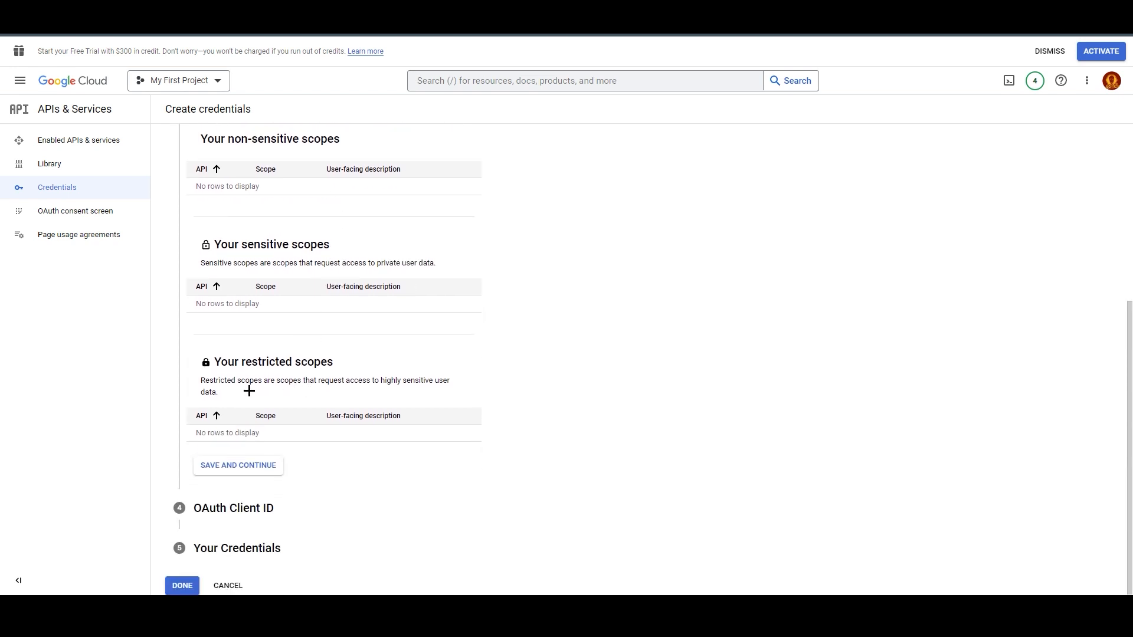
pyautogui.click(241, 471)
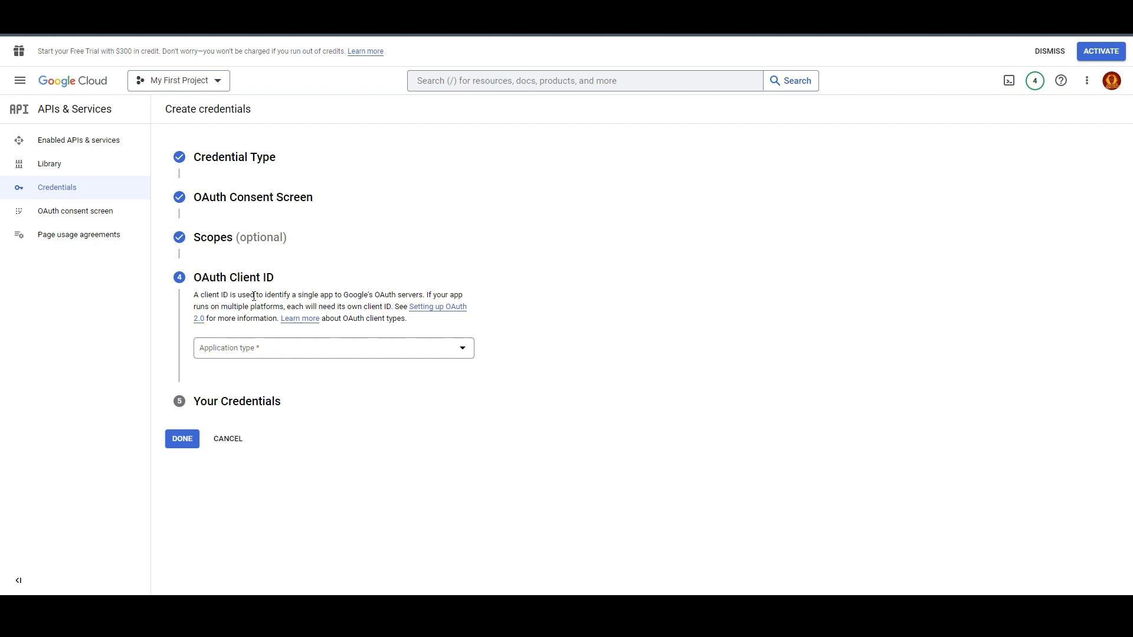
# Set the OAuth client's application type to Web application and its name to WP Mail SMTP
pyautogui.click(274, 349)
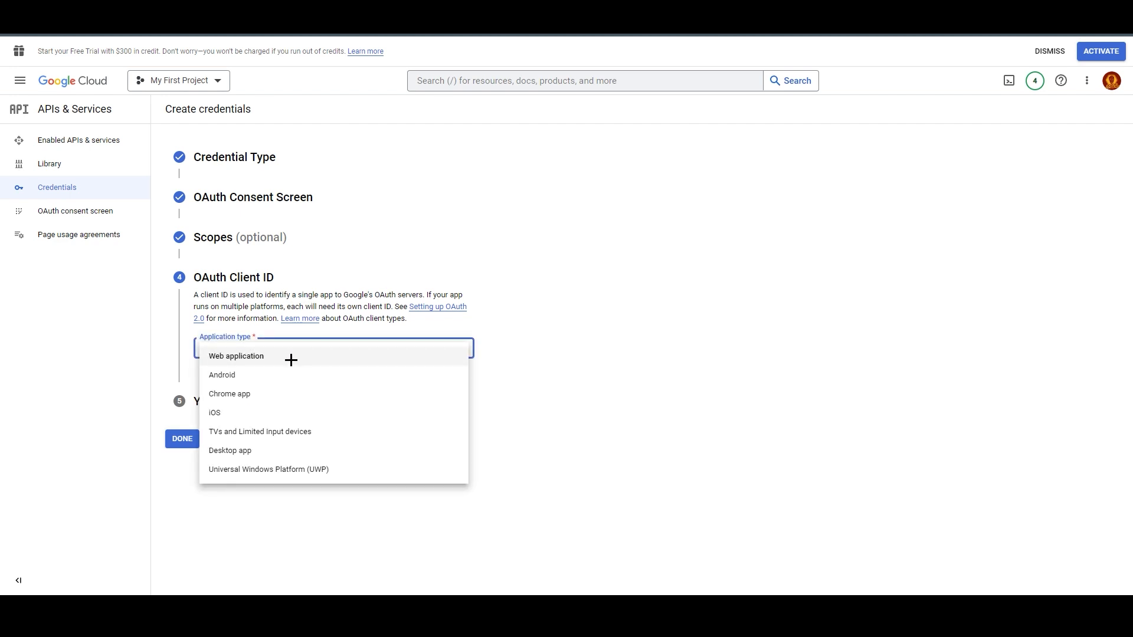
pyautogui.click(243, 358)
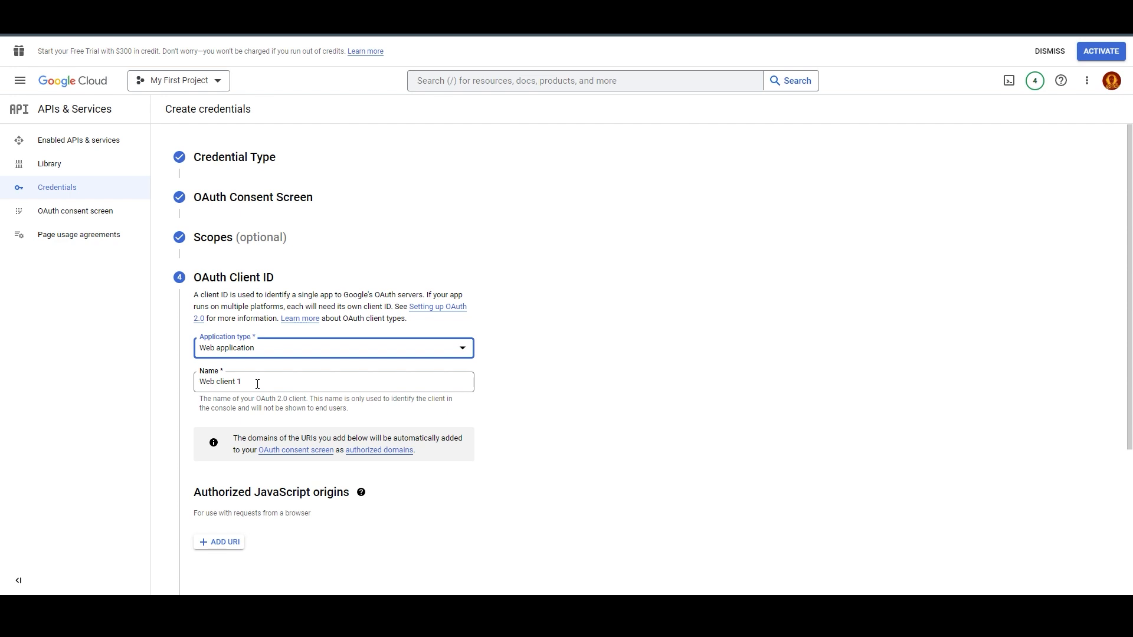
pyautogui.moveTo(257, 384); pyautogui.dragTo(207, 378)
pyautogui.write('WP Mail SMTP')
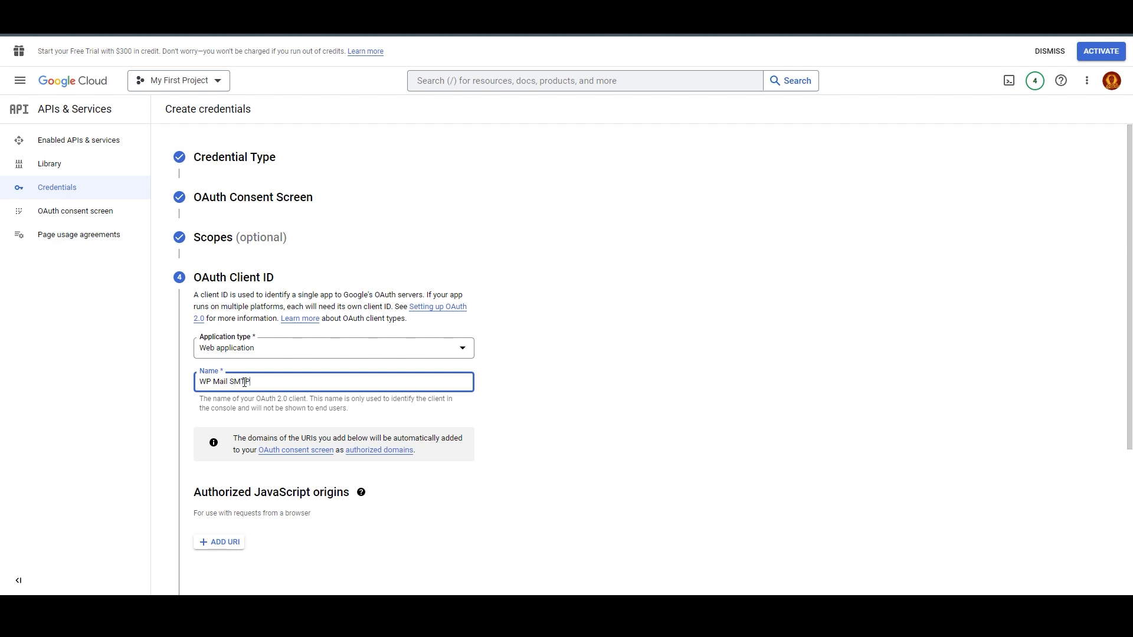
# Copy the authorized redirect URI from the WP Mail SMTP wizard, add it to the OAuth client in Google Cloud and create the client
pyautogui.scroll(-3, 345, 382)
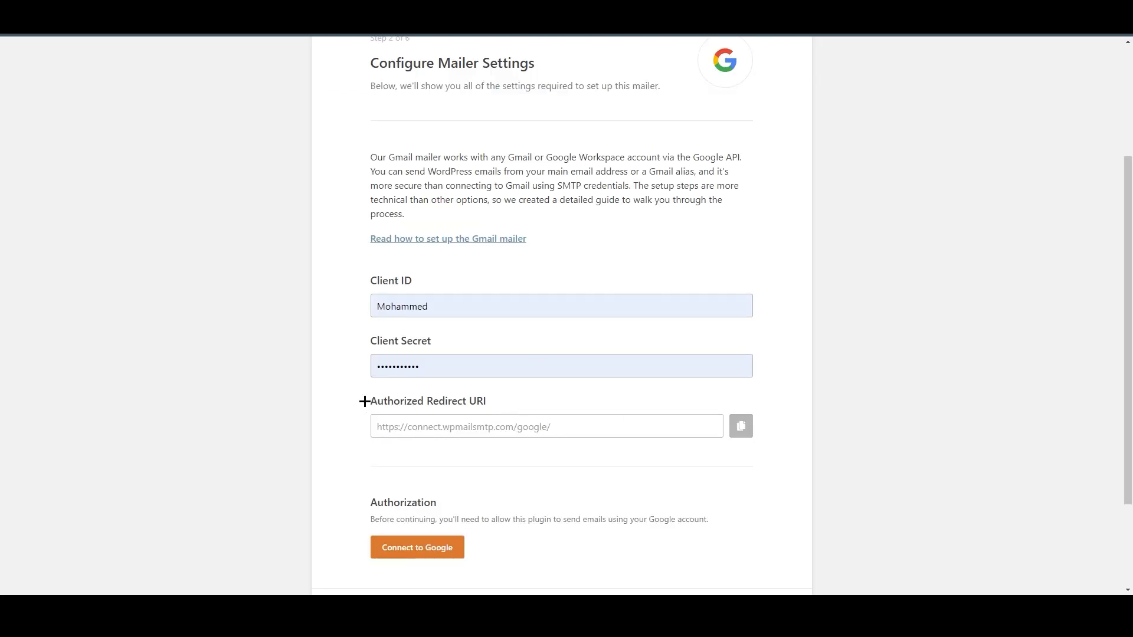
pyautogui.moveTo(360, 399); pyautogui.dragTo(489, 401)
pyautogui.click(741, 426)
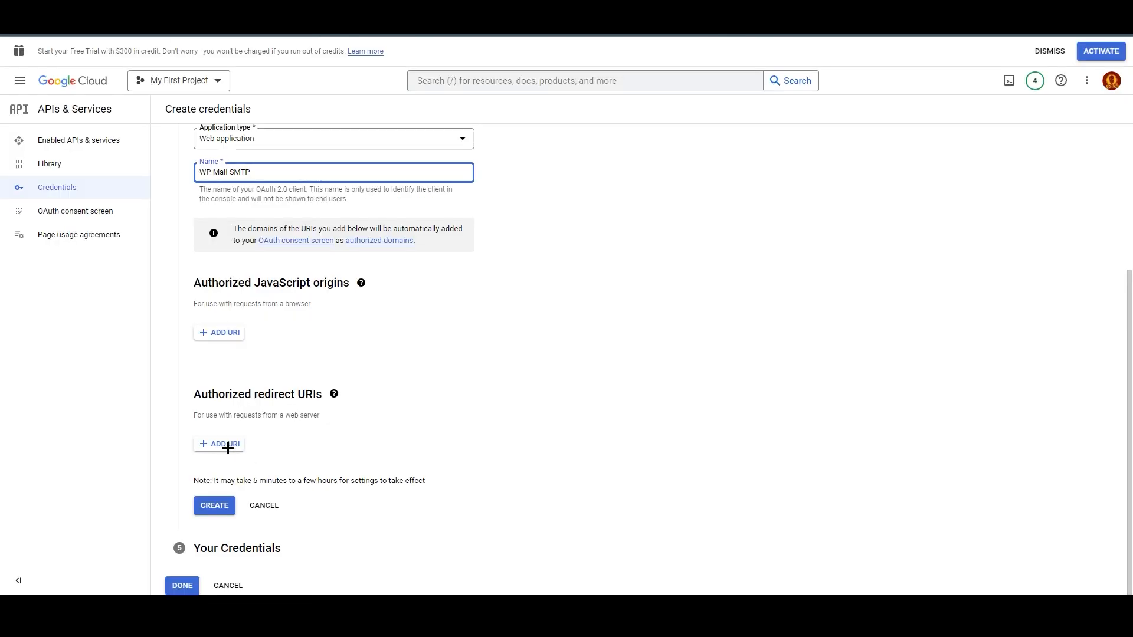
pyautogui.click(228, 444)
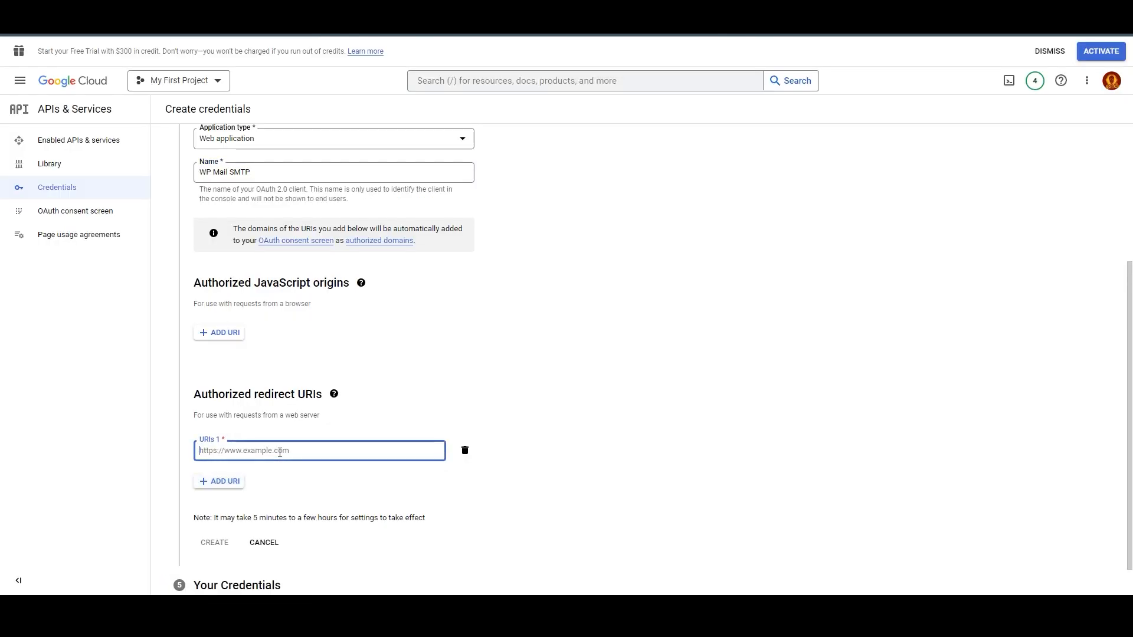
pyautogui.rightClick(281, 452)
pyautogui.click(377, 359)
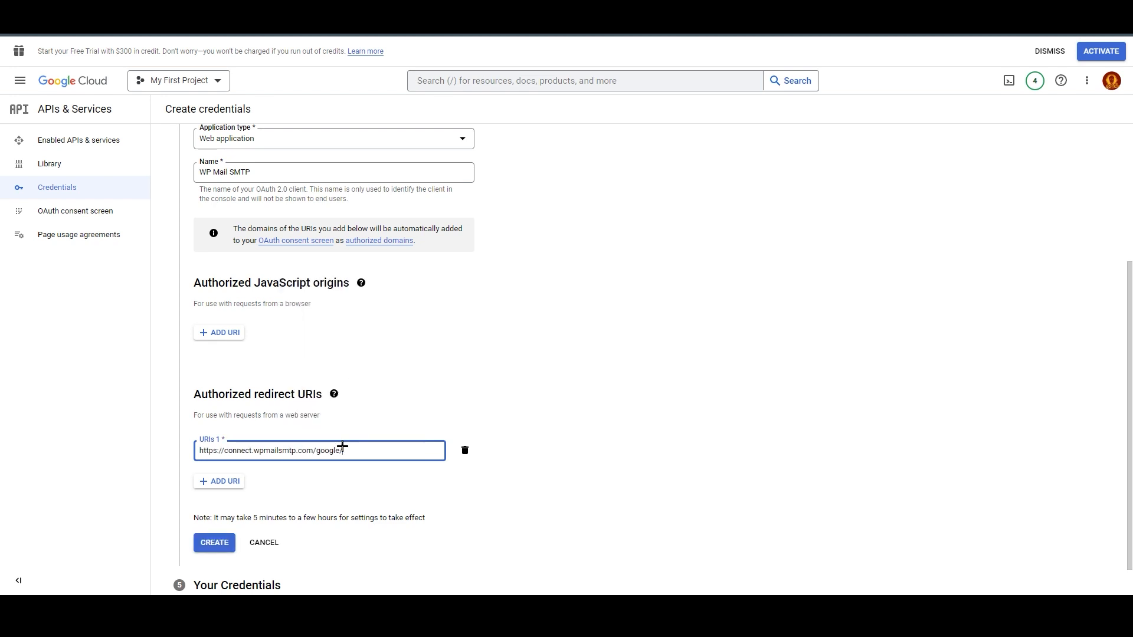
pyautogui.scroll(-1, 341, 447)
pyautogui.click(222, 505)
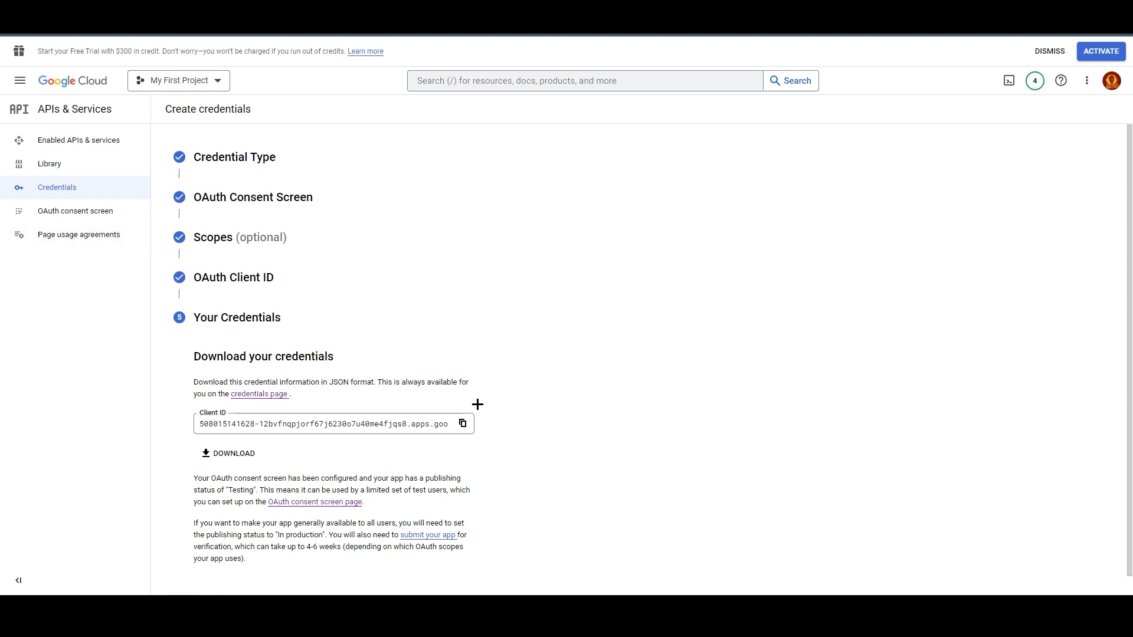
# Copy the new client ID, switch to the OAuth consent screen page and publish the WP Mail SMTP app to production
pyautogui.click(463, 424)
pyautogui.click(366, 11)
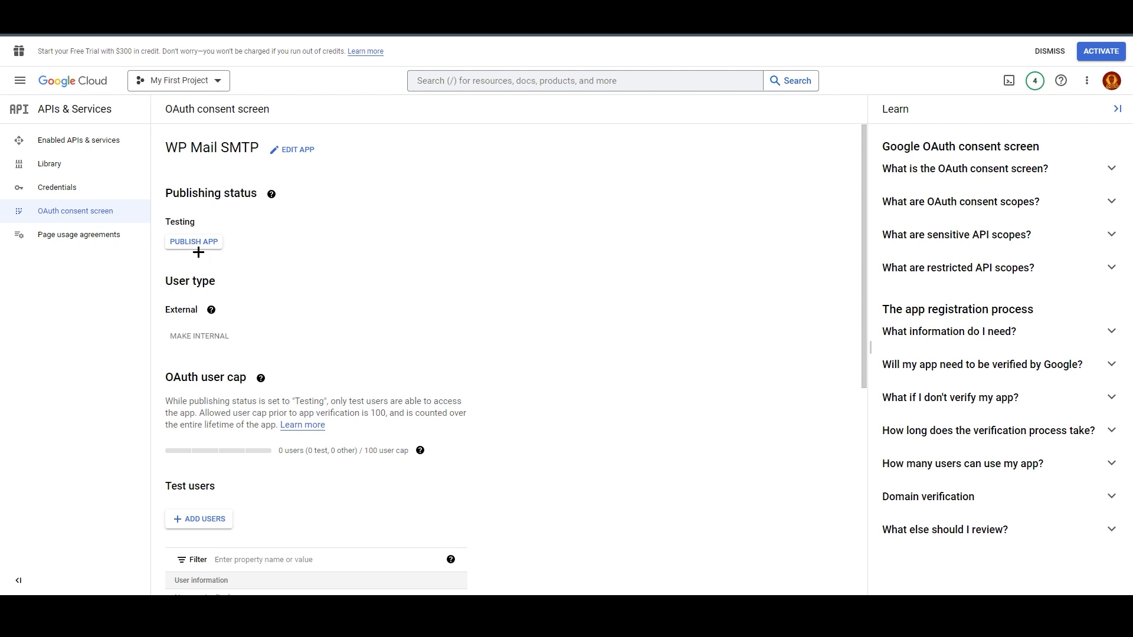
pyautogui.doubleClick(173, 222)
pyautogui.click(201, 247)
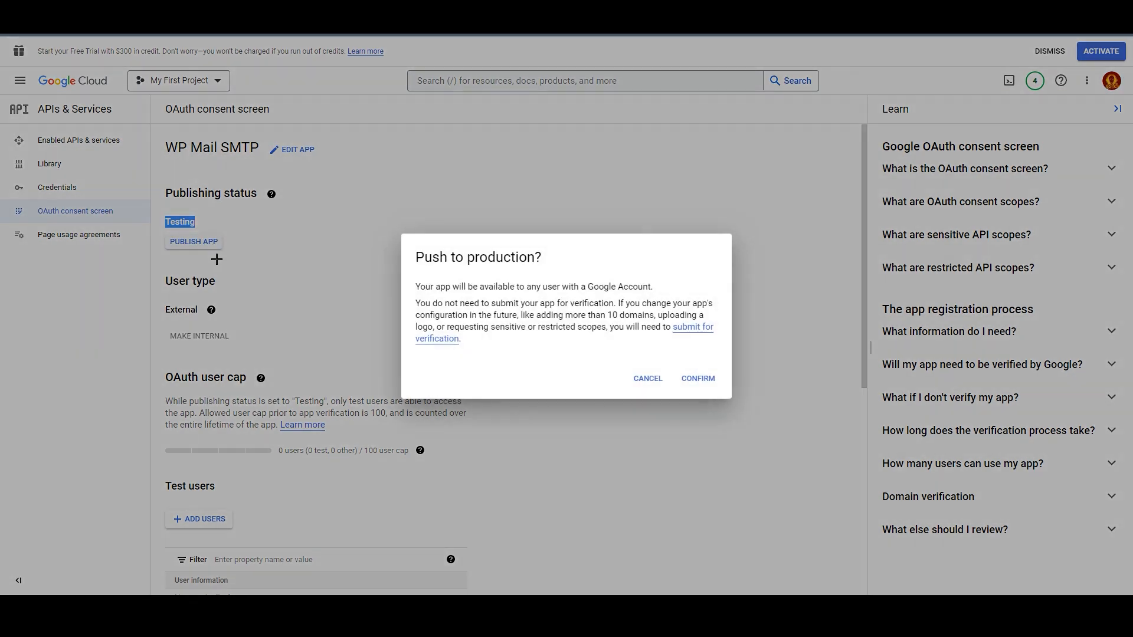
pyautogui.click(697, 378)
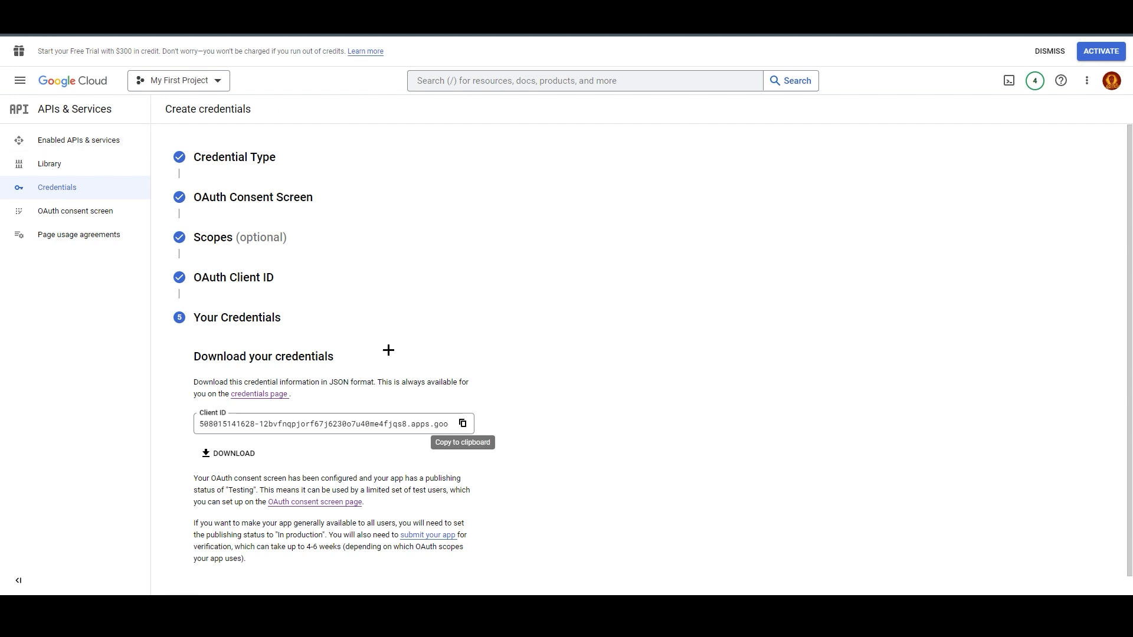
# Open the Credentials page in a separate tab and open the WP Mail SMTP OAuth client for editing
pyautogui.rightClick(56, 188)
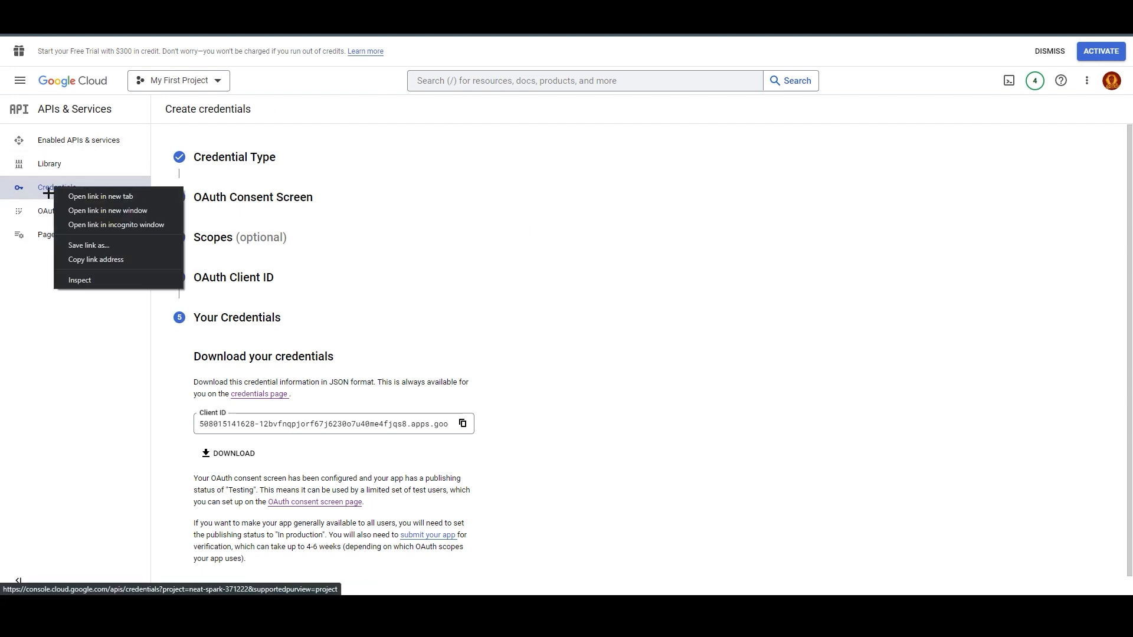
pyautogui.click(108, 354)
pyautogui.rightClick(84, 188)
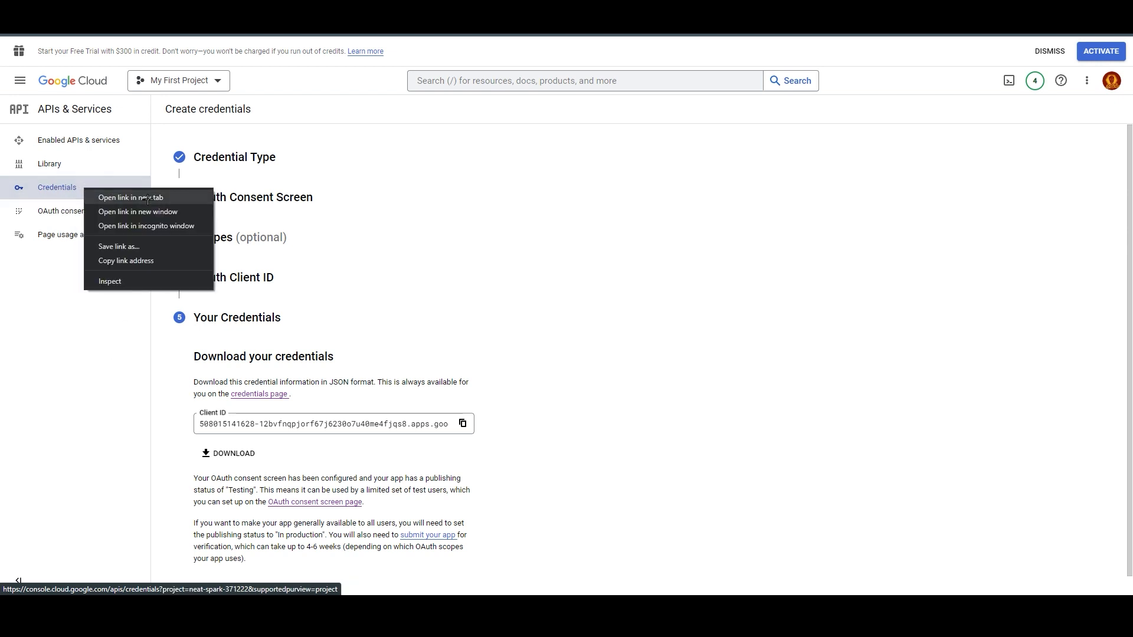
pyautogui.click(334, 93)
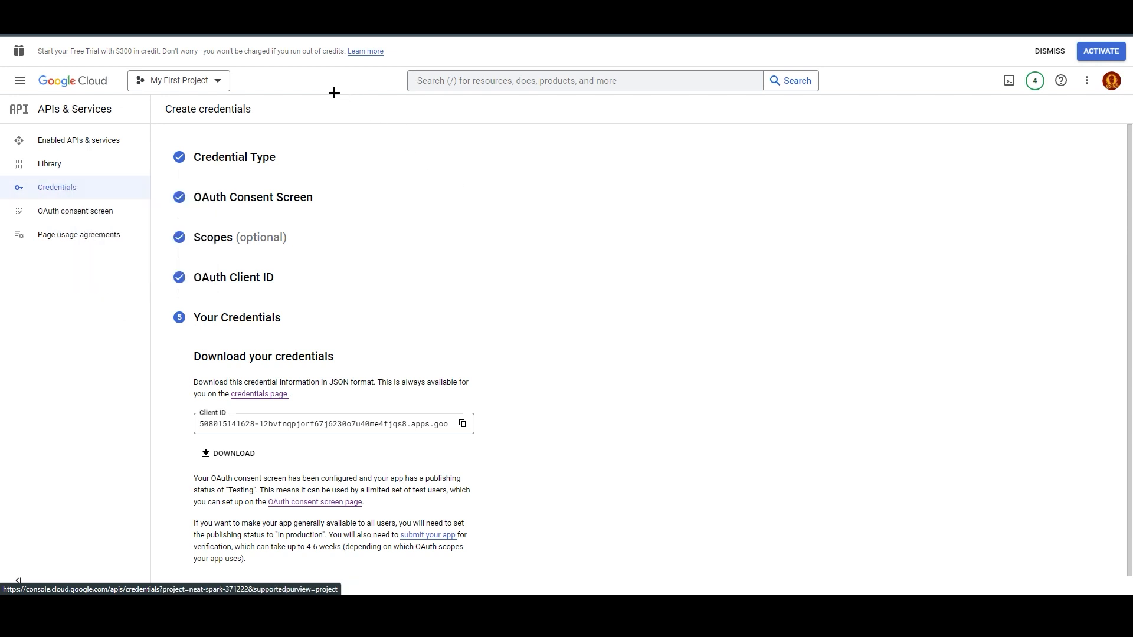
pyautogui.click(317, 18)
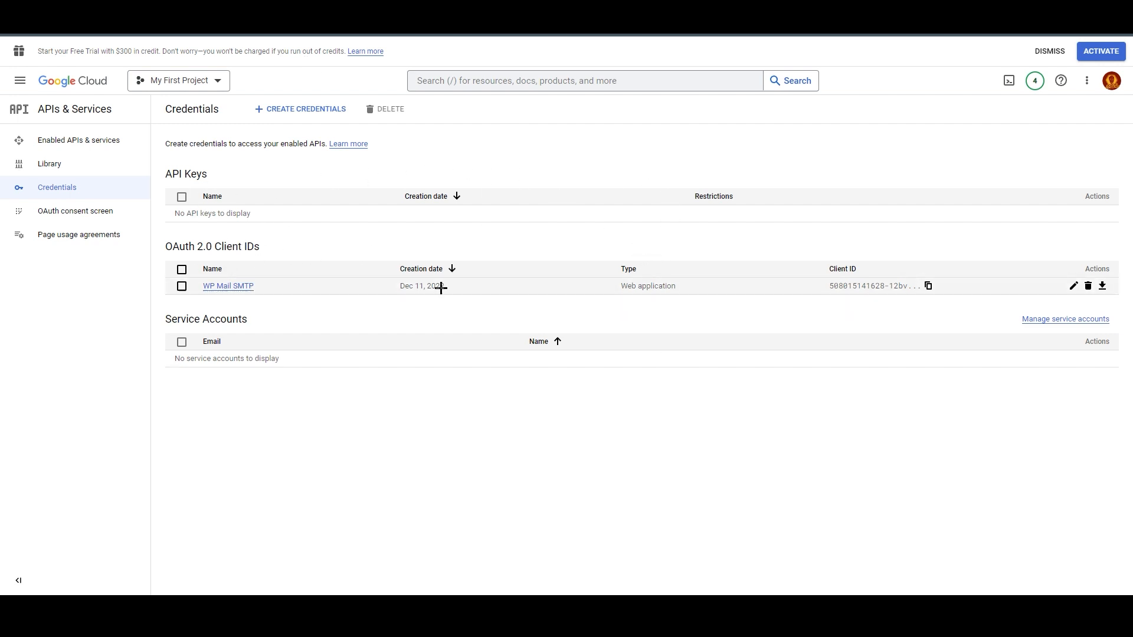
pyautogui.click(1073, 286)
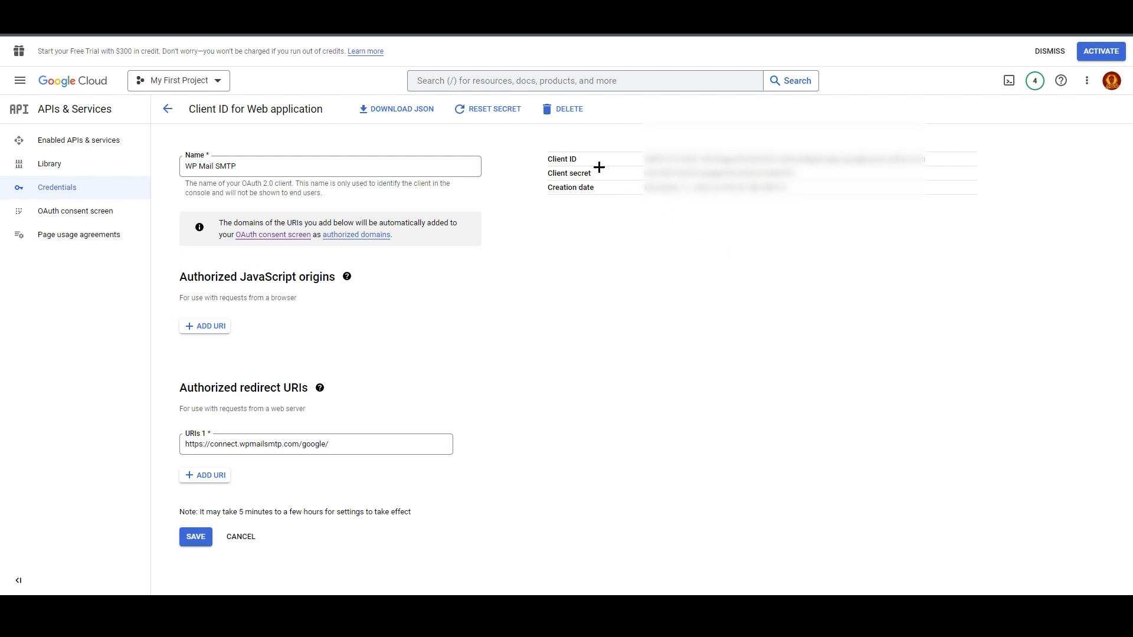
# Transfer the client ID and client secret to the WP Mail SMTP mailer settings and connect to Google, continuing past the unverified-app warning
pyautogui.moveTo(643, 159); pyautogui.dragTo(842, 173)
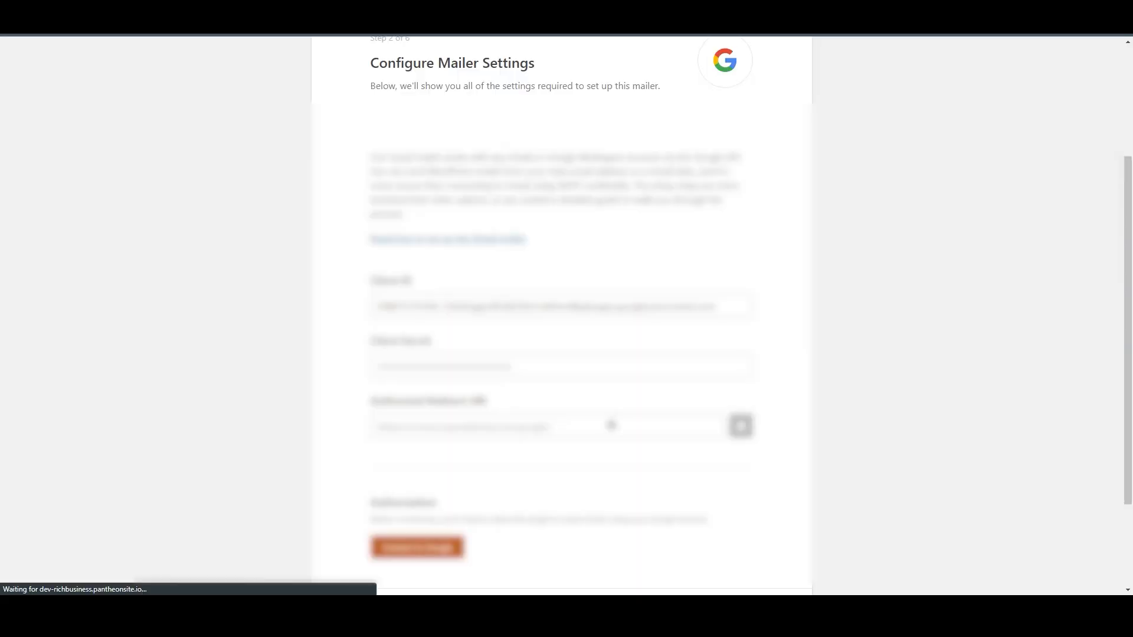
pyautogui.click(512, 280)
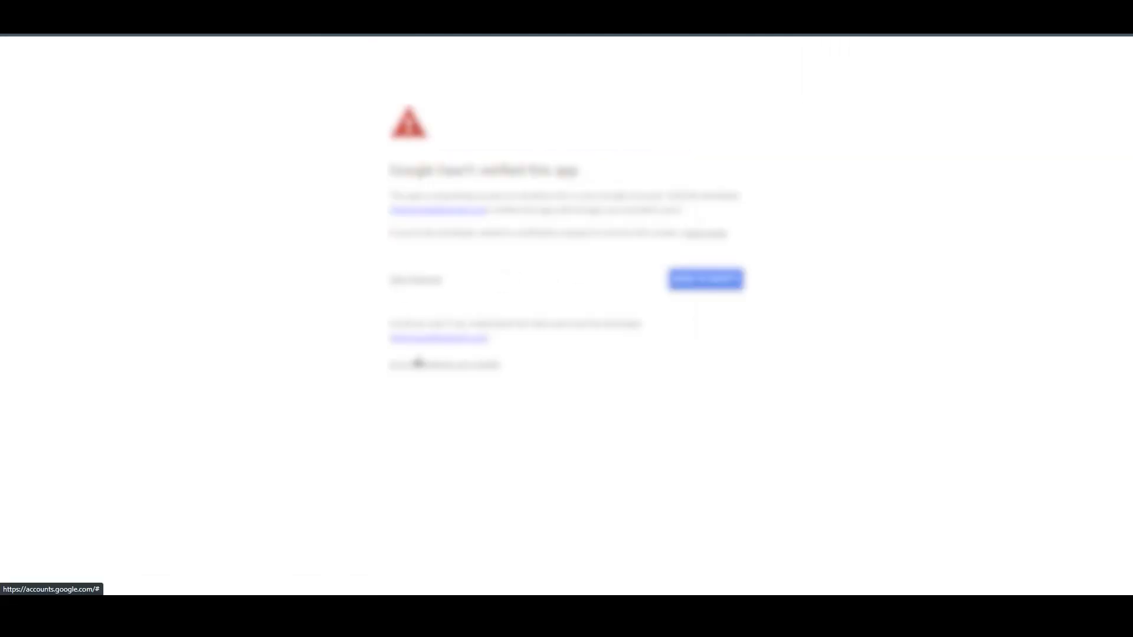
pyautogui.click(419, 364)
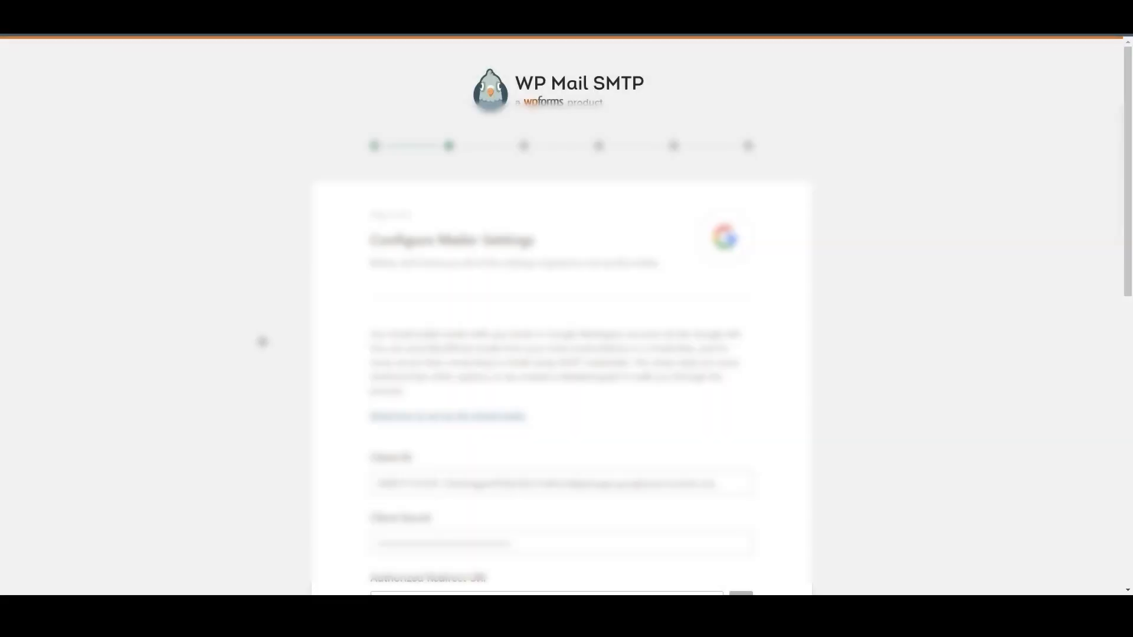
# Review the From Name and From Email settings and their descriptions below the Google authorization section
pyautogui.scroll(-10, 362, 392)
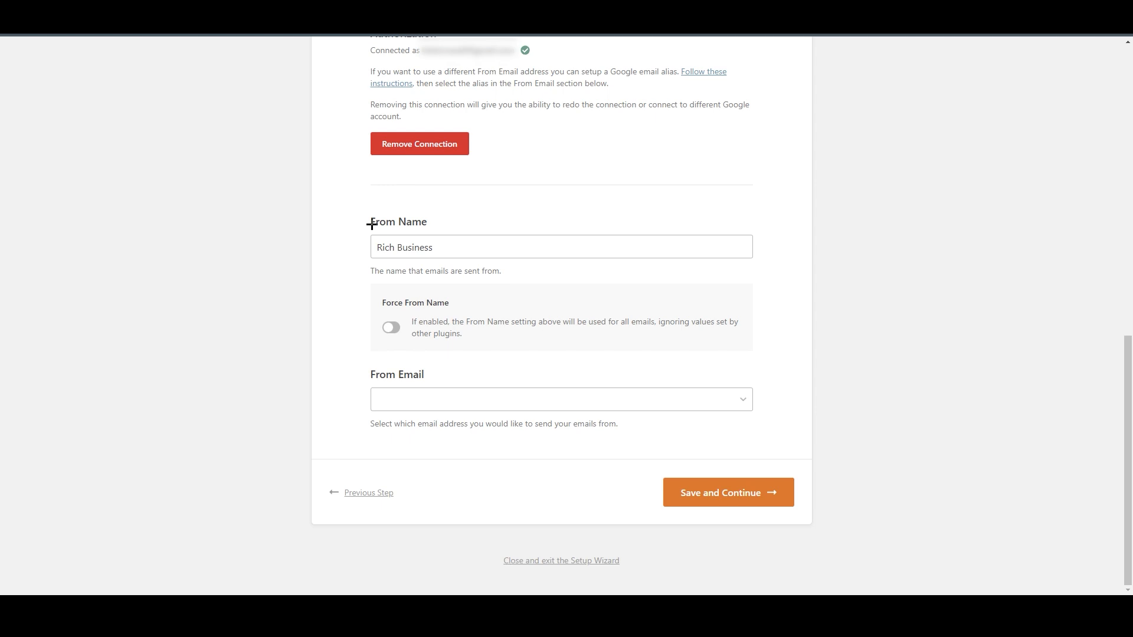
pyautogui.moveTo(371, 224); pyautogui.dragTo(429, 222)
pyautogui.moveTo(371, 271); pyautogui.dragTo(508, 274)
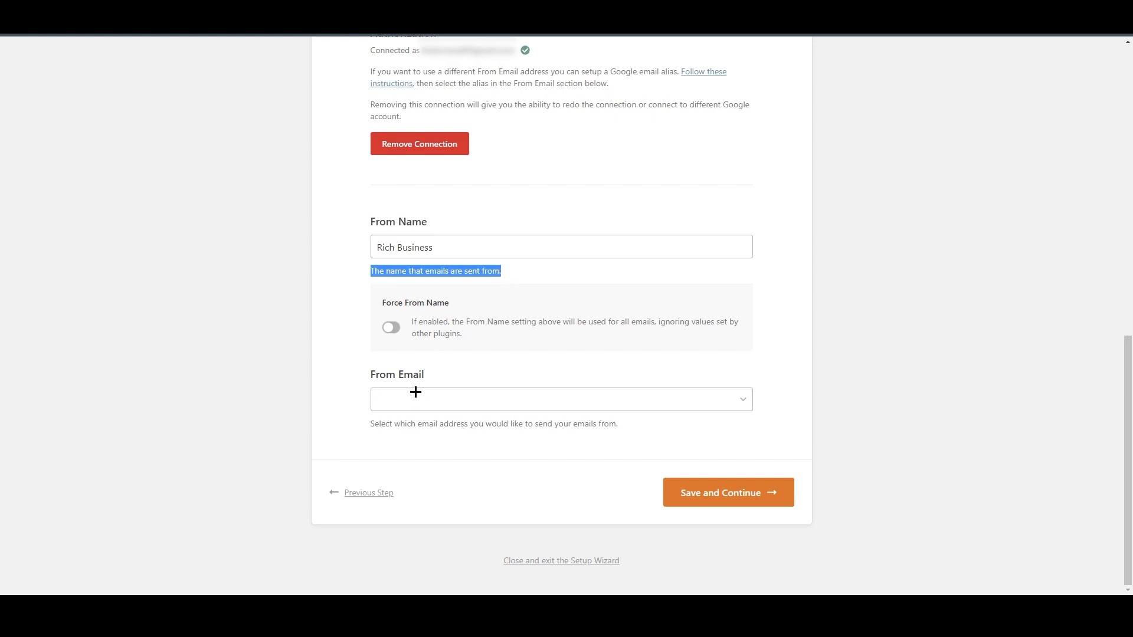
pyautogui.moveTo(369, 424); pyautogui.dragTo(629, 429)
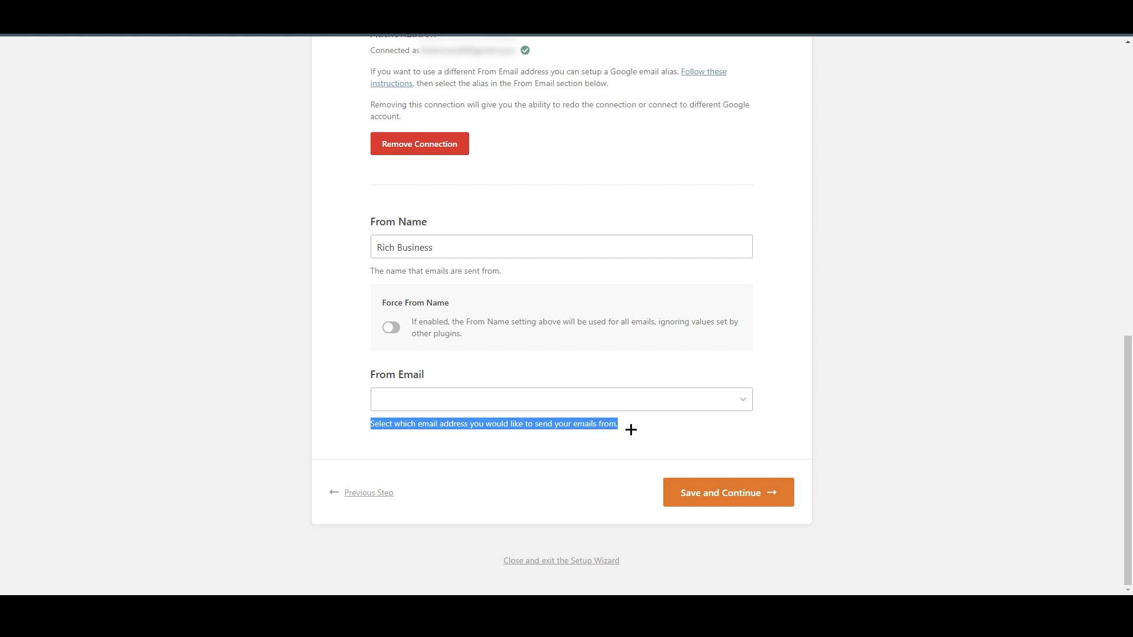